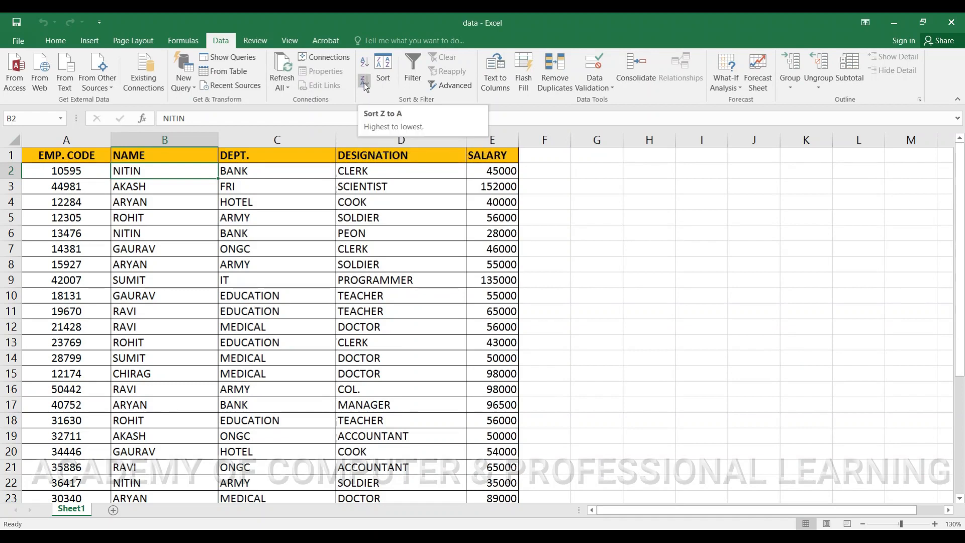
# - Sort the employee table by EMP. CODE in ascending order and review the codes down to the last row
pyautogui.click(220, 201)
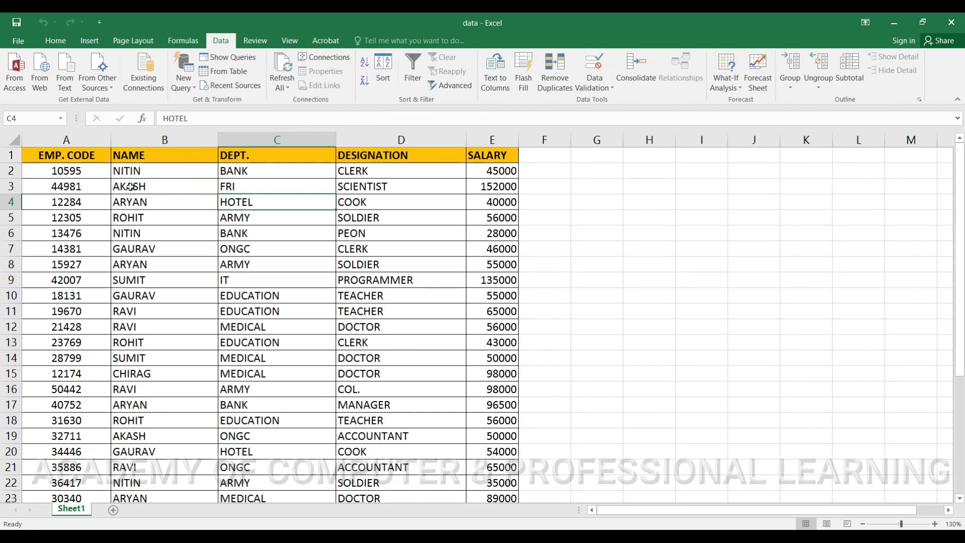
pyautogui.click(55, 185)
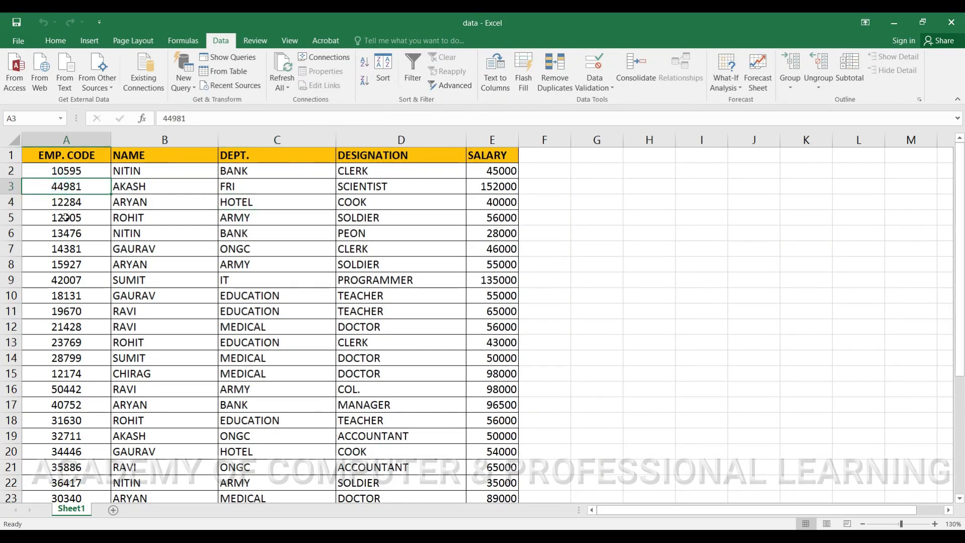
pyautogui.click(65, 217)
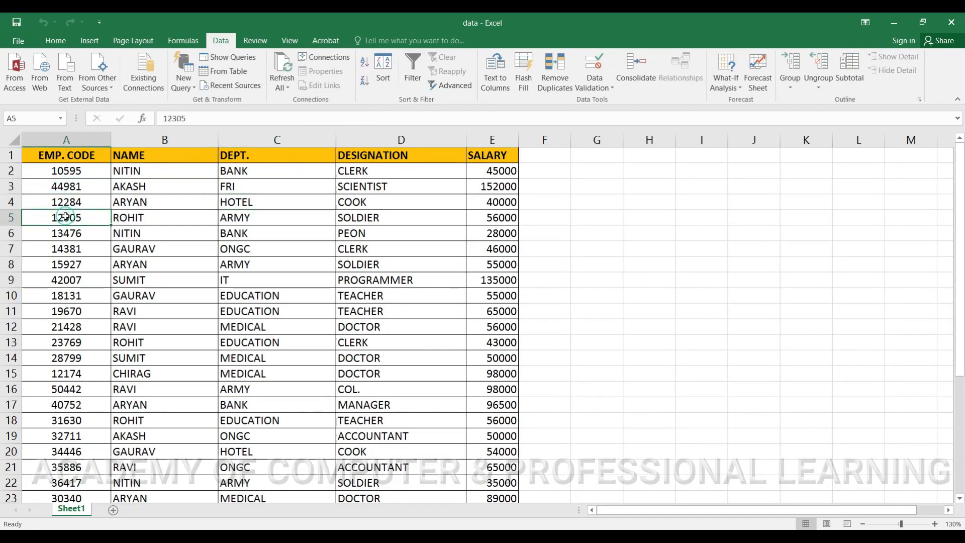
pyautogui.click(67, 265)
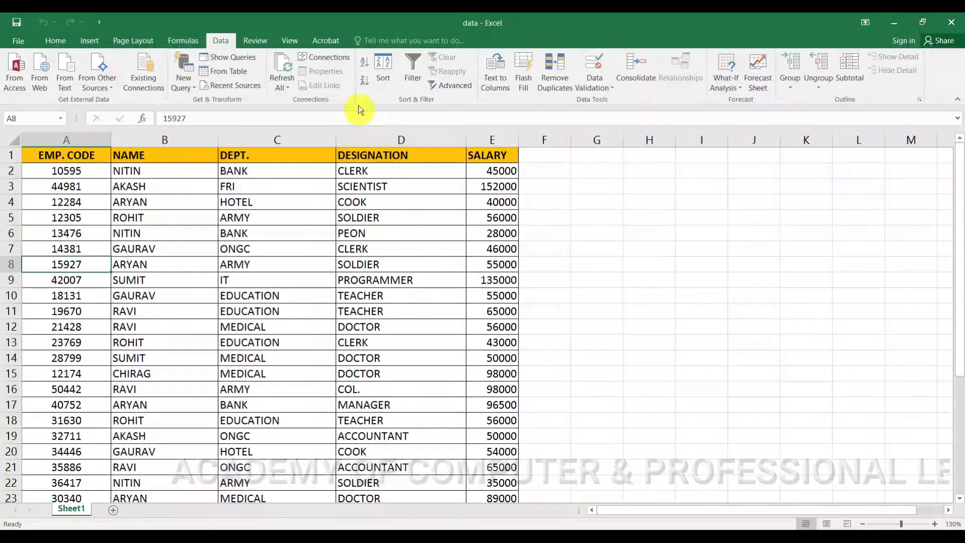
pyautogui.click(366, 60)
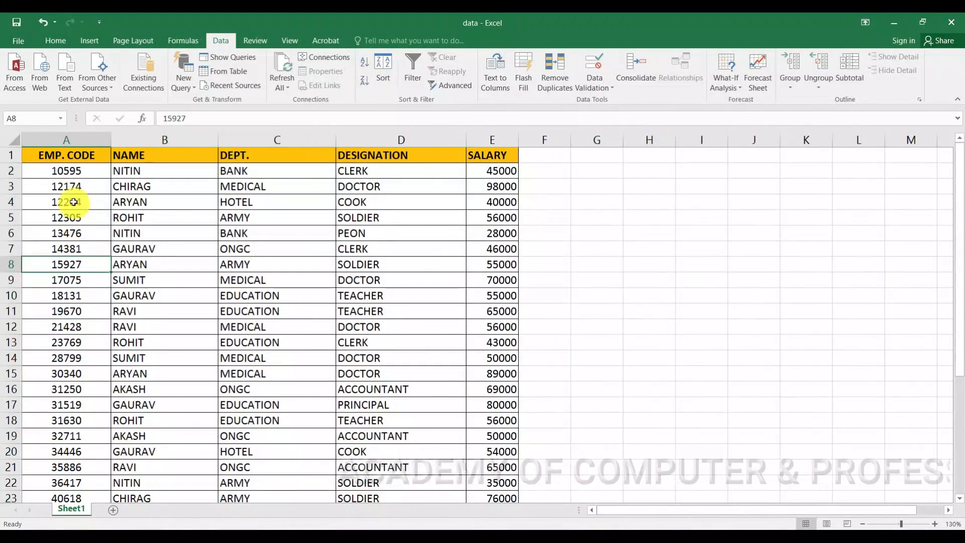
pyautogui.click(66, 173)
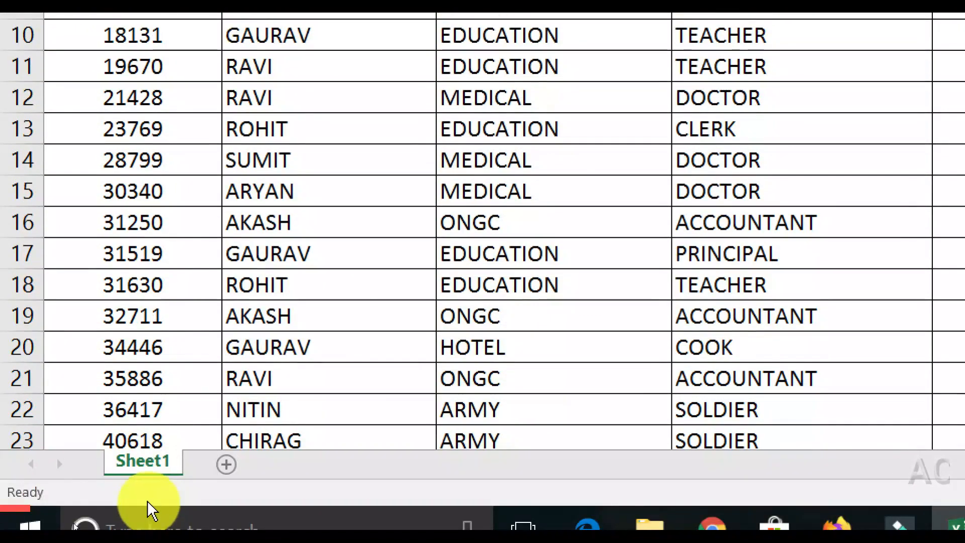
pyautogui.scroll(-1, 154, 297)
pyautogui.scroll(-7, 154, 297)
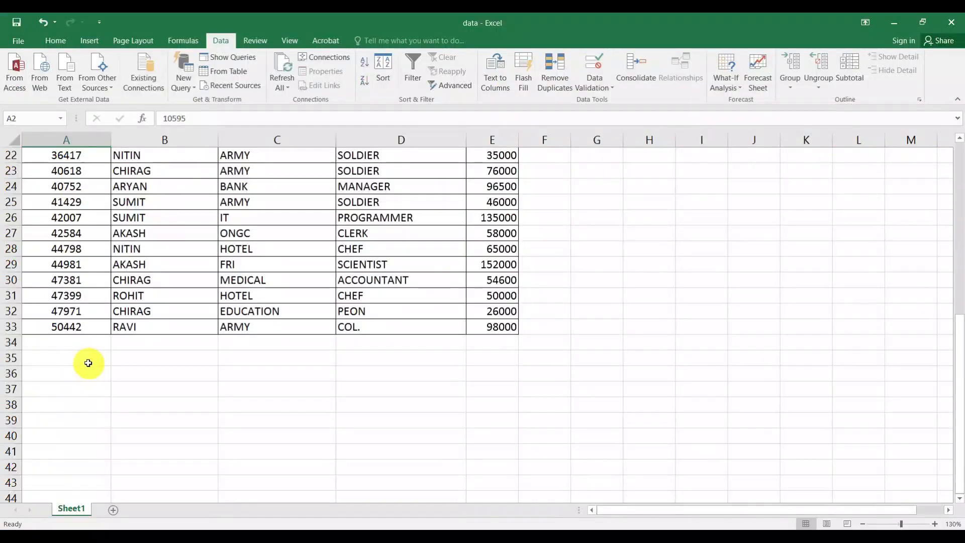
pyautogui.scroll(7, 210, 46)
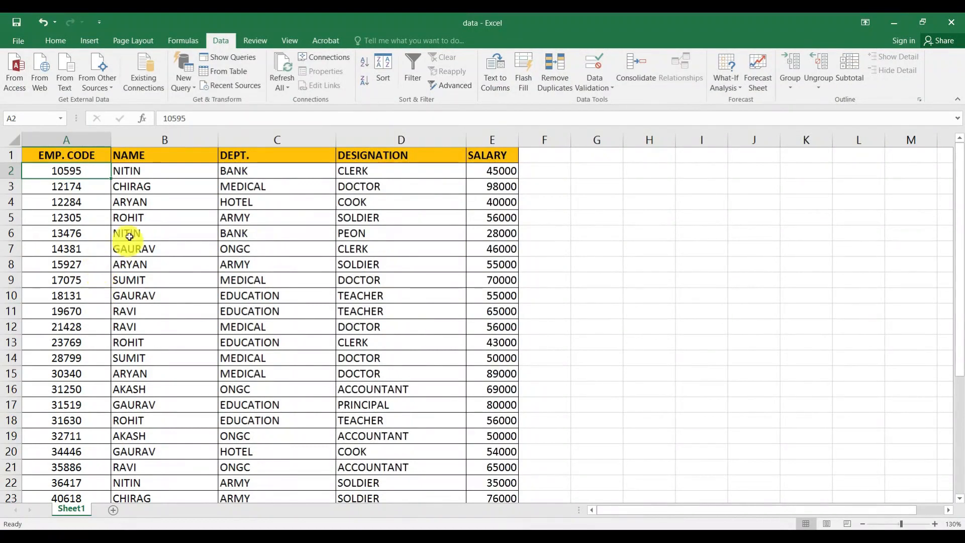
# - Sort the employee table by the NAME column from A to Z
pyautogui.click(160, 198)
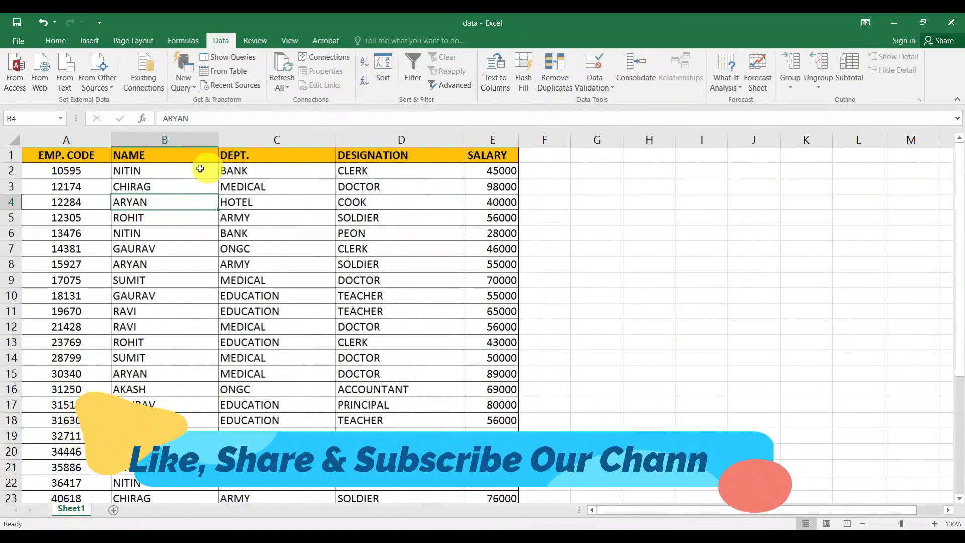
pyautogui.click(179, 174)
pyautogui.click(177, 248)
pyautogui.click(168, 297)
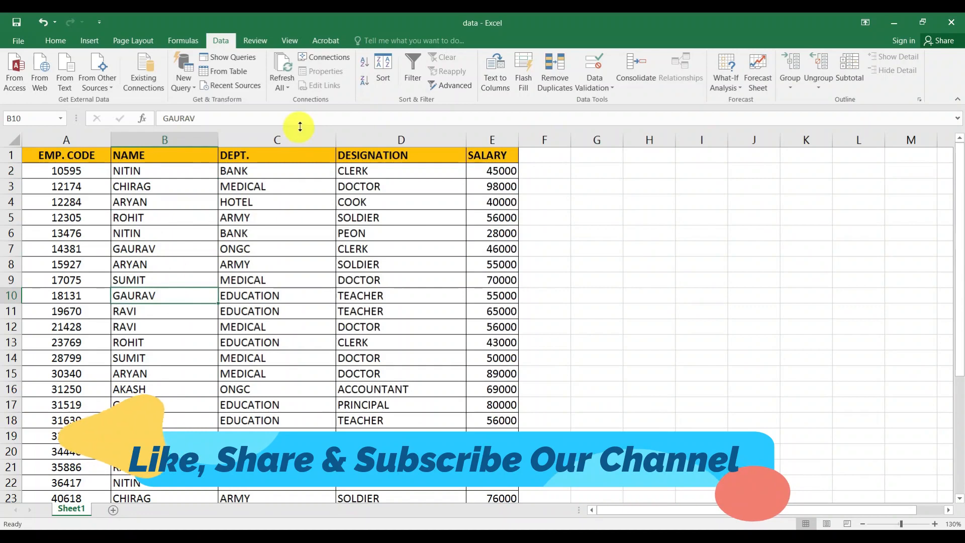
pyautogui.click(365, 62)
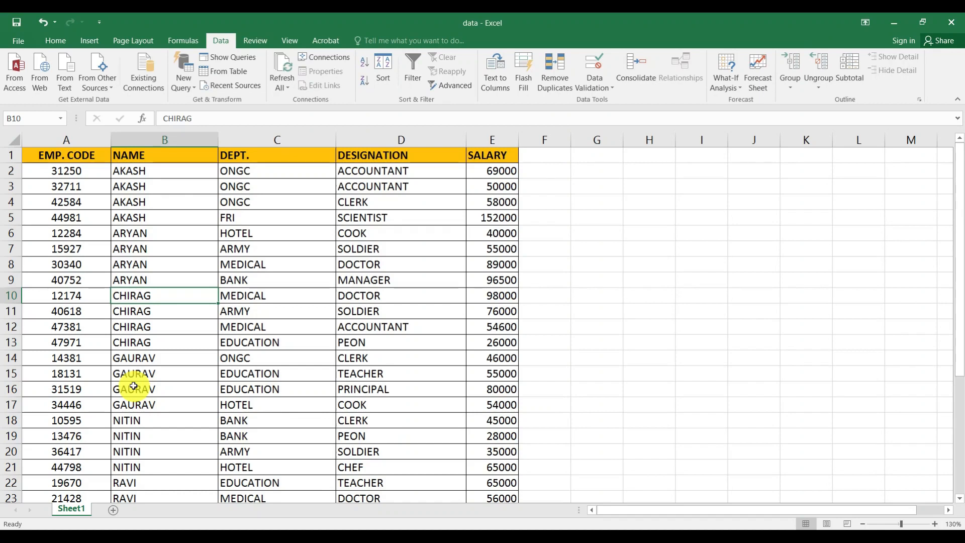
# - Enlarge the sheet view and examine the repeated entries in the NAME column, rows 2 to 9
pyautogui.click(118, 190)
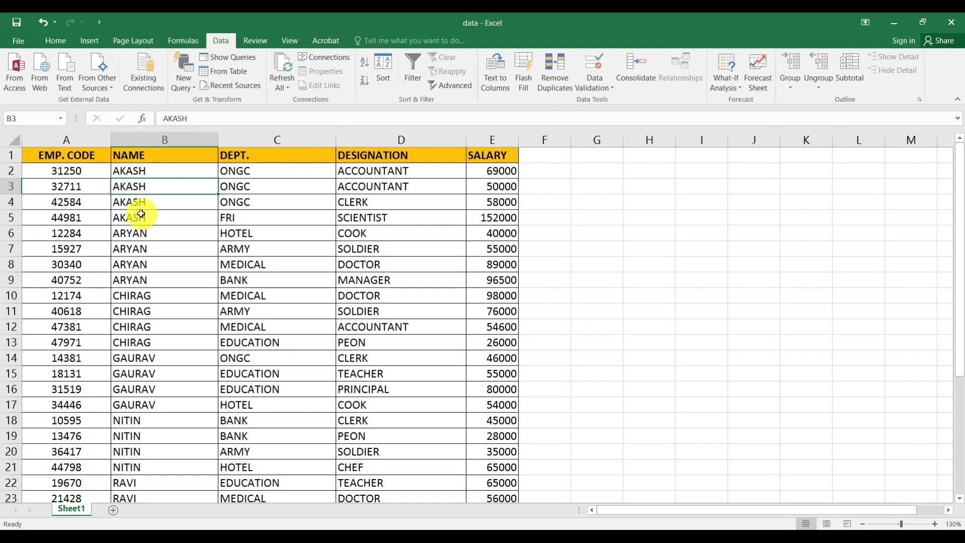
pyautogui.moveTo(56, 217); pyautogui.dragTo(469, 220)
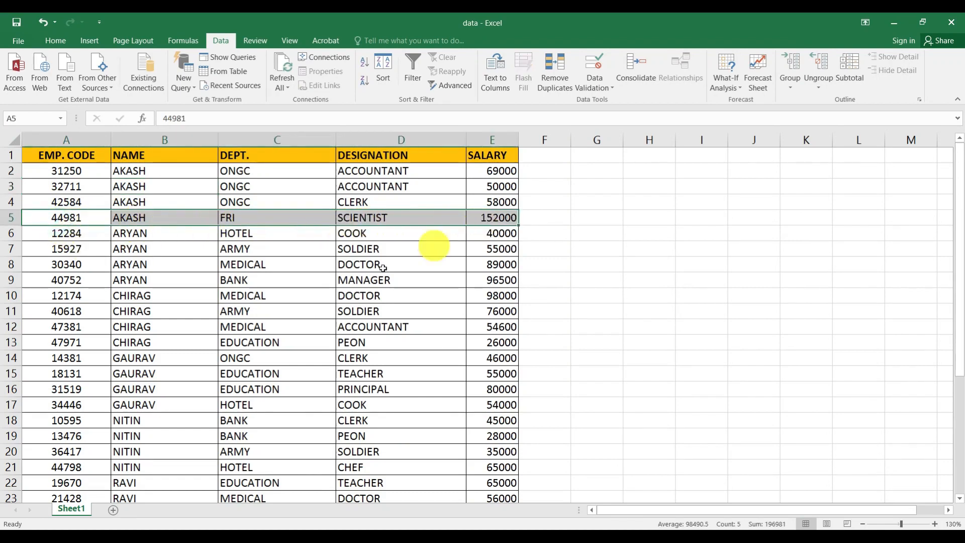
pyautogui.click(363, 278)
pyautogui.click(124, 218)
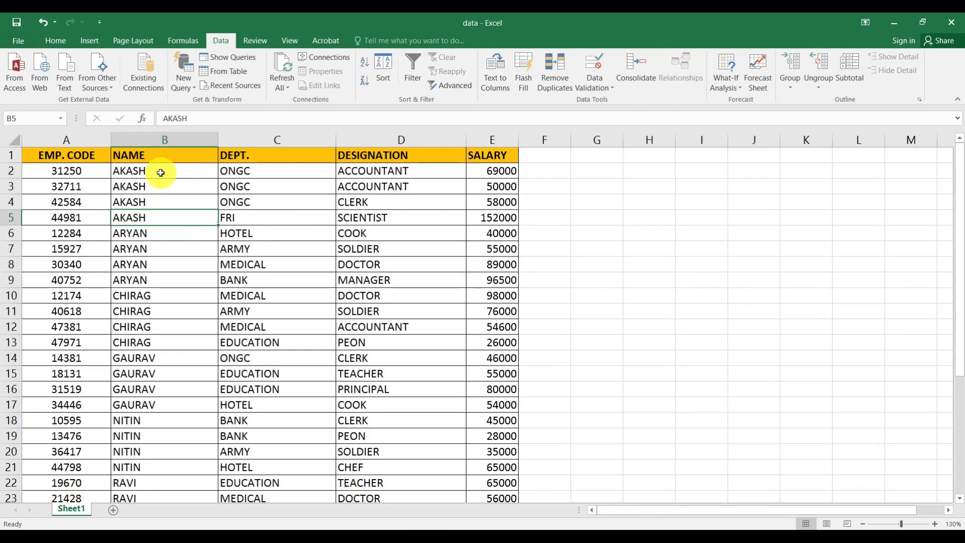
pyautogui.scroll(4, 92, 188)
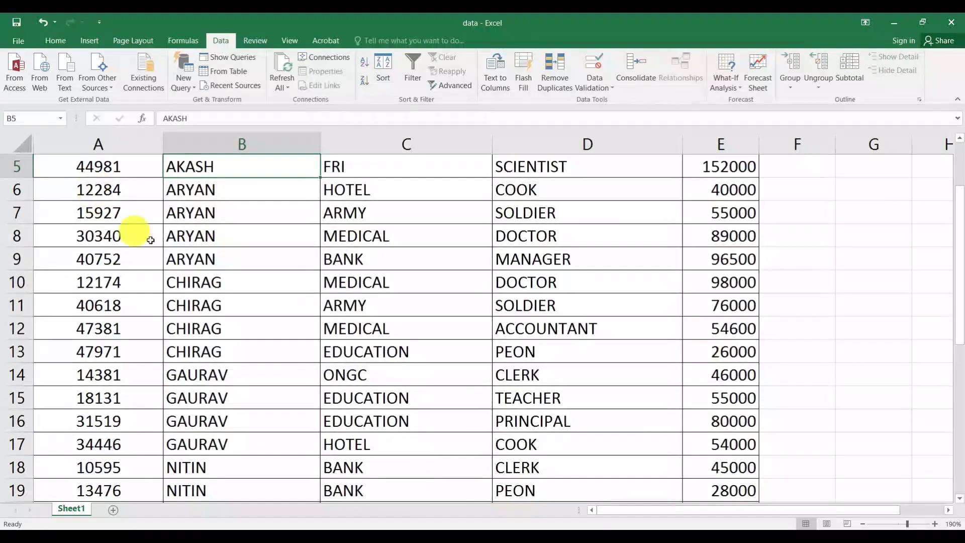
pyautogui.scroll(2, 150, 240)
pyautogui.click(206, 191)
pyautogui.click(207, 214)
pyautogui.click(211, 236)
pyautogui.click(211, 259)
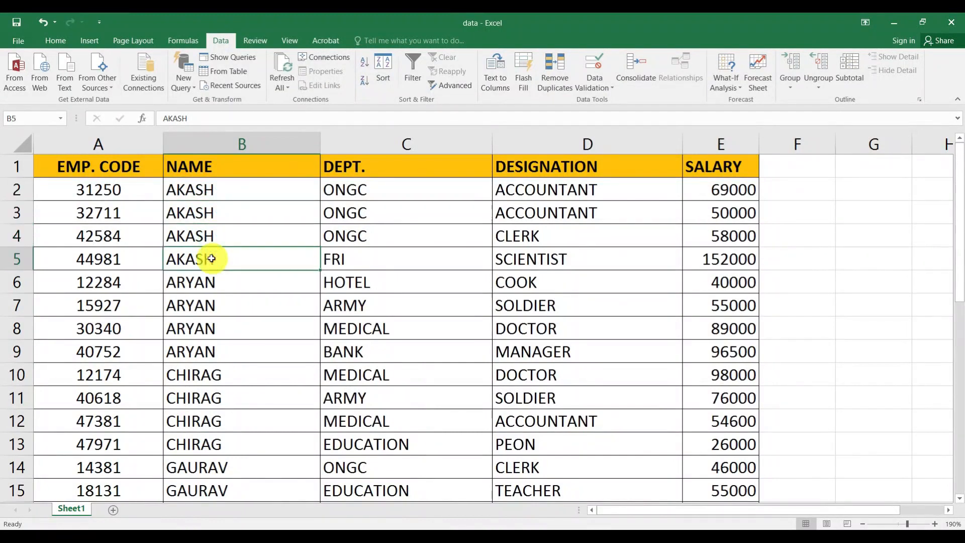
pyautogui.click(210, 280)
pyautogui.click(209, 306)
pyautogui.click(210, 329)
pyautogui.click(204, 350)
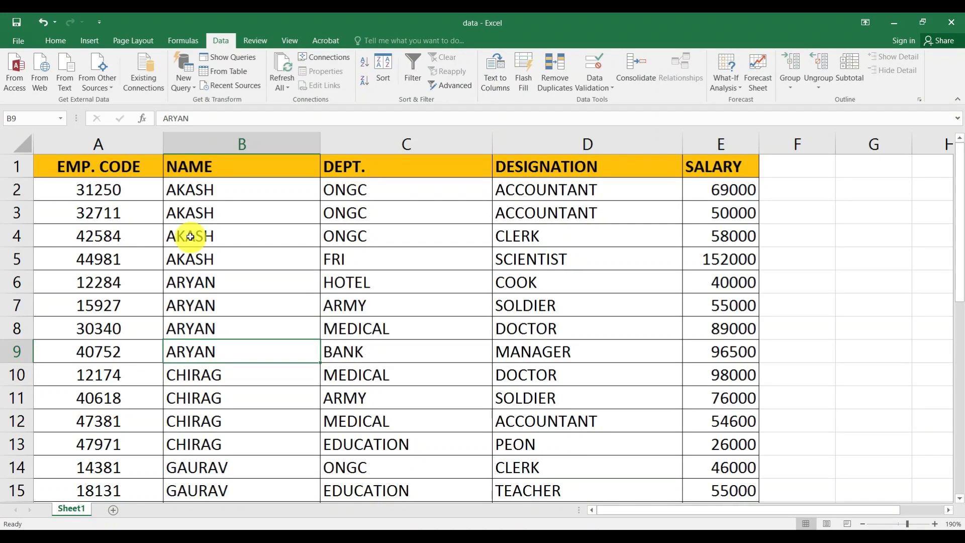
# - Compare the DEPT. order within the groups of identical names throughout the table
pyautogui.moveTo(184, 191); pyautogui.dragTo(177, 257)
pyautogui.moveTo(270, 258); pyautogui.dragTo(345, 256)
pyautogui.click(472, 263)
pyautogui.moveTo(197, 188); pyautogui.dragTo(422, 270)
pyautogui.click(362, 241)
pyautogui.click(356, 258)
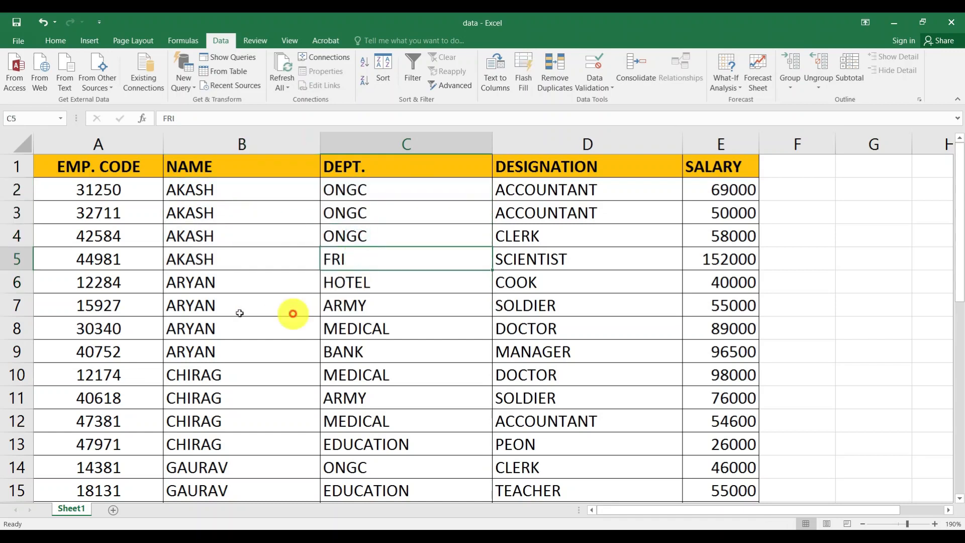
pyautogui.moveTo(205, 280); pyautogui.dragTo(354, 335)
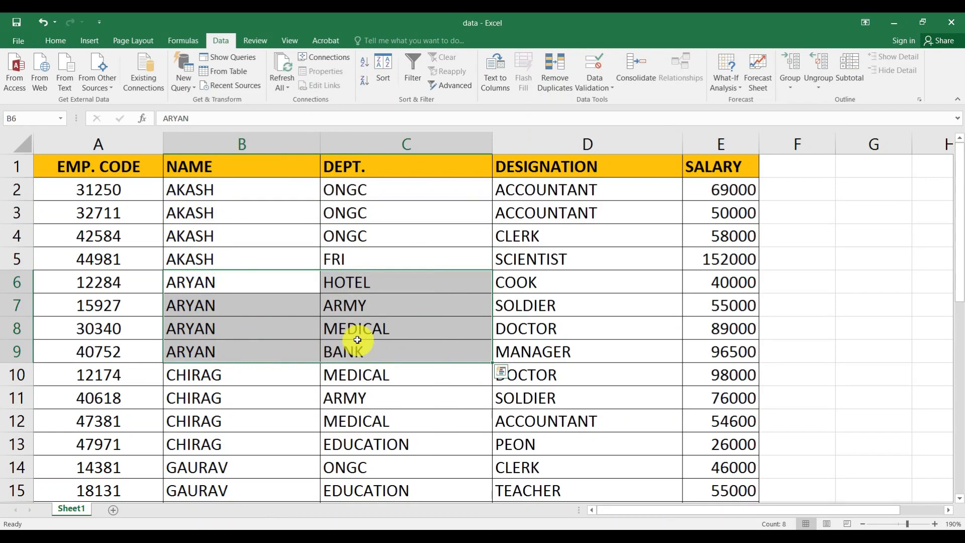
pyautogui.scroll(-3, 211, 360)
pyautogui.scroll(1, 212, 262)
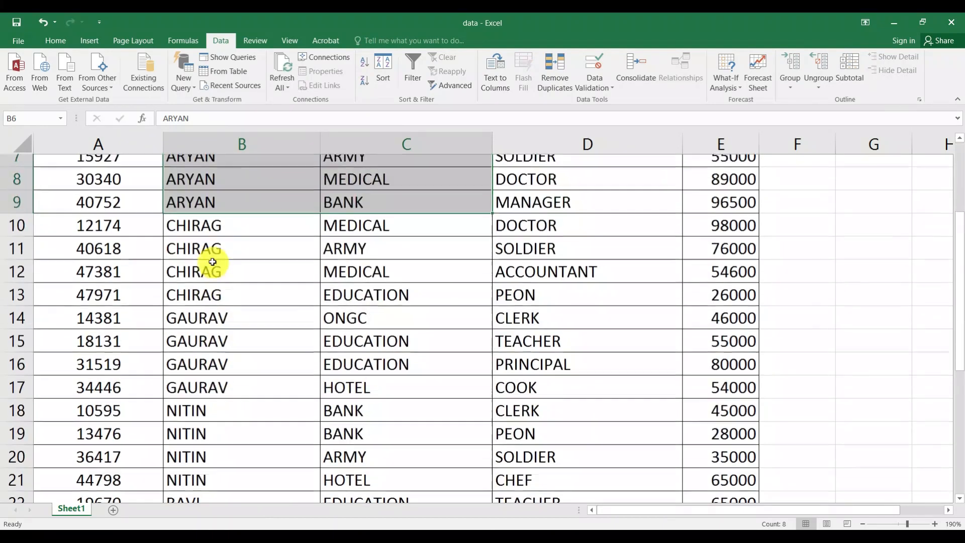
pyautogui.moveTo(215, 237); pyautogui.dragTo(344, 302)
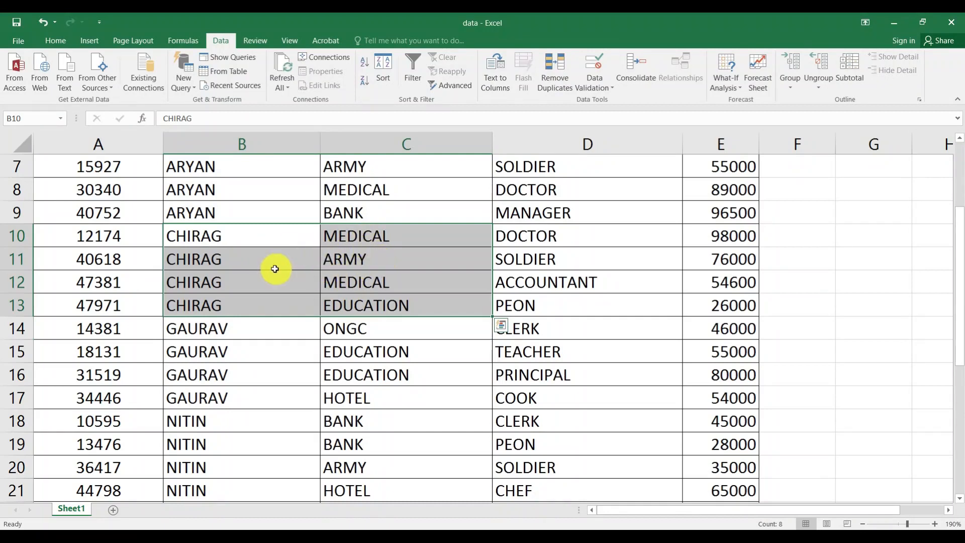
pyautogui.scroll(-2, 266, 309)
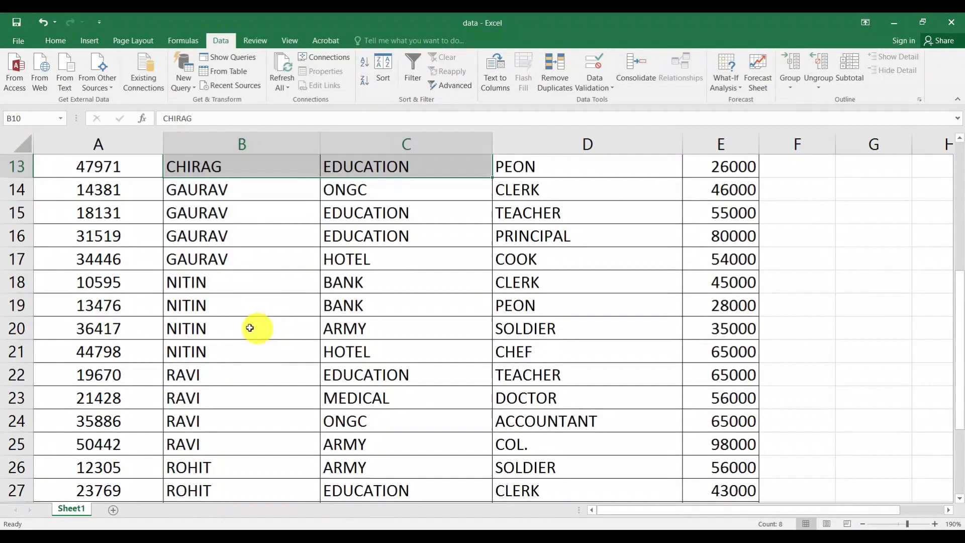
pyautogui.moveTo(199, 287); pyautogui.dragTo(363, 352)
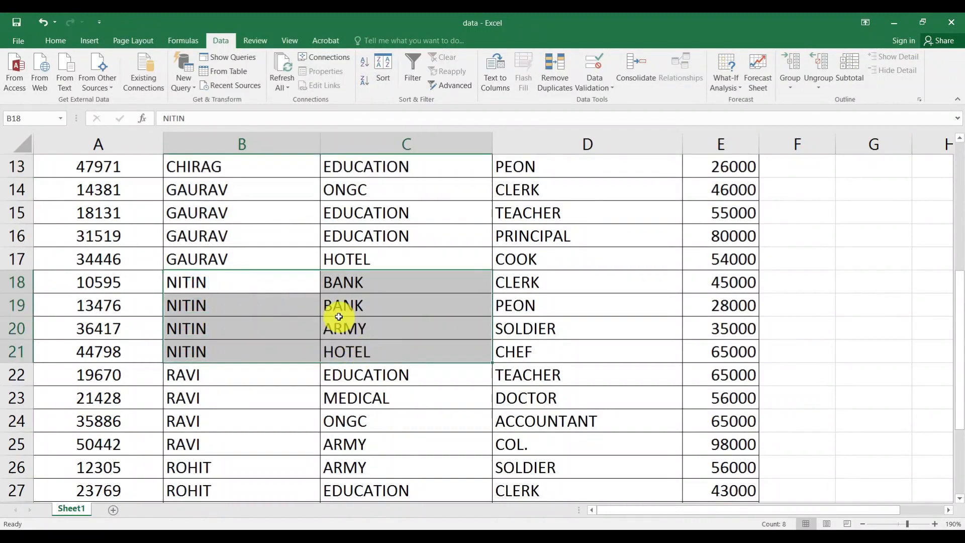
pyautogui.scroll(4, 345, 306)
pyautogui.click(280, 302)
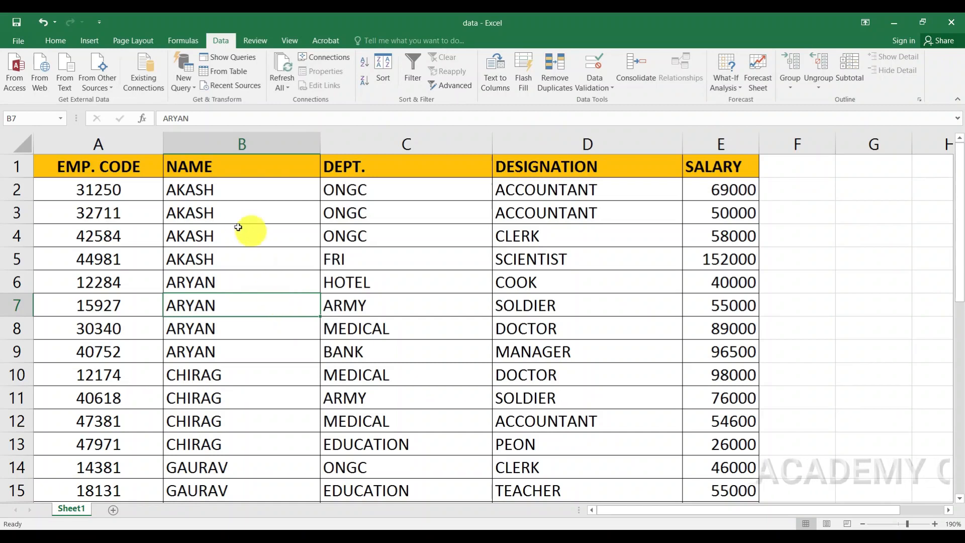
# - Examine the full records of the employees sharing the first name, in rows 2 to 5
pyautogui.click(184, 190)
pyautogui.moveTo(184, 190); pyautogui.dragTo(210, 259)
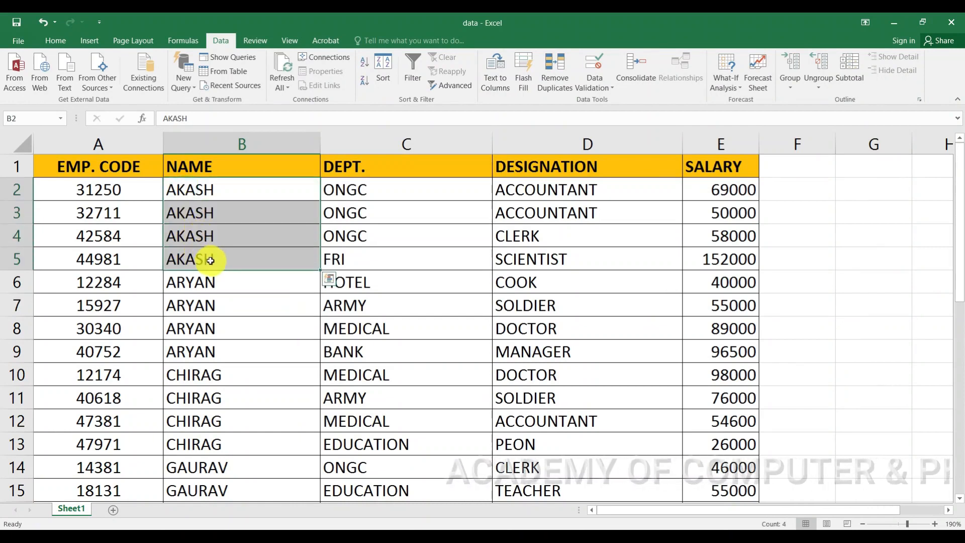
pyautogui.click(250, 256)
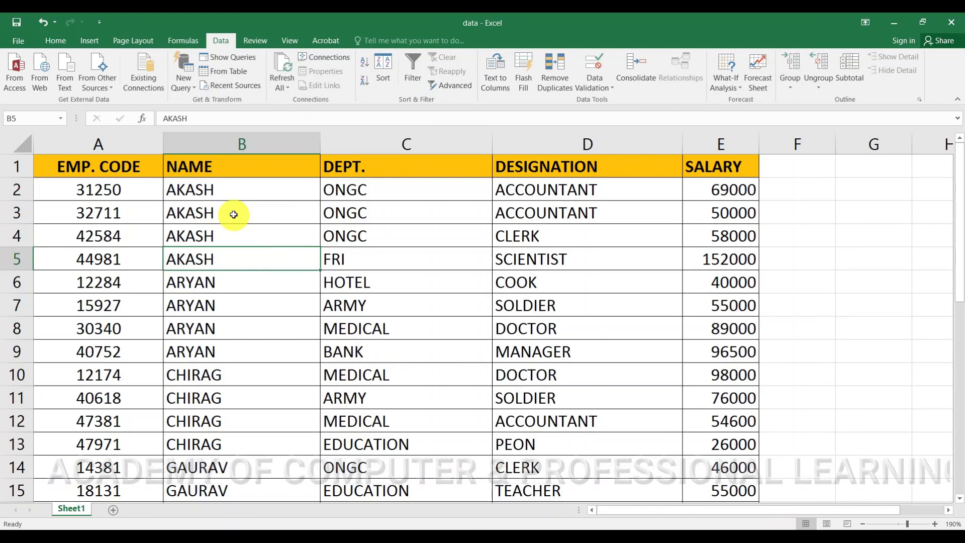
pyautogui.moveTo(219, 191); pyautogui.dragTo(226, 256)
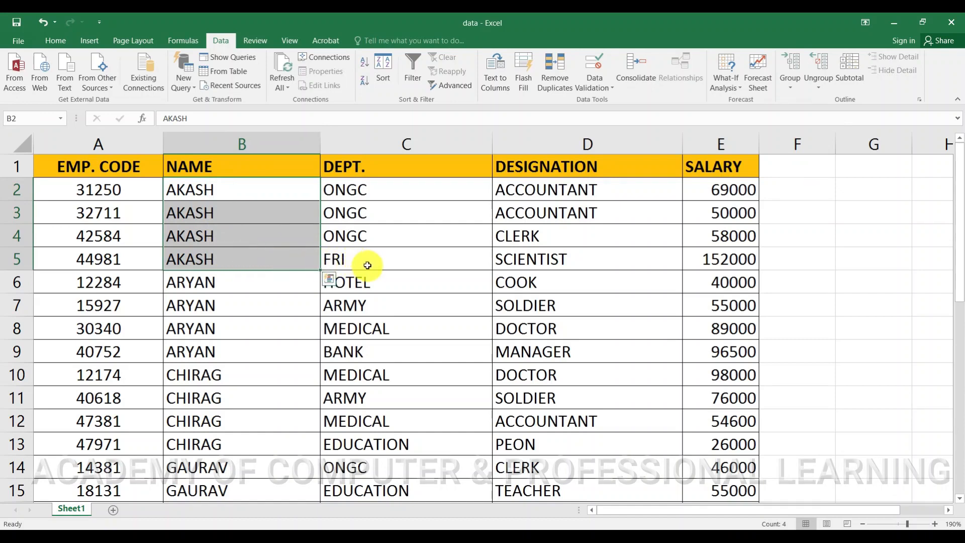
pyautogui.click(244, 181)
pyautogui.moveTo(140, 185); pyautogui.dragTo(627, 267)
pyautogui.click(379, 282)
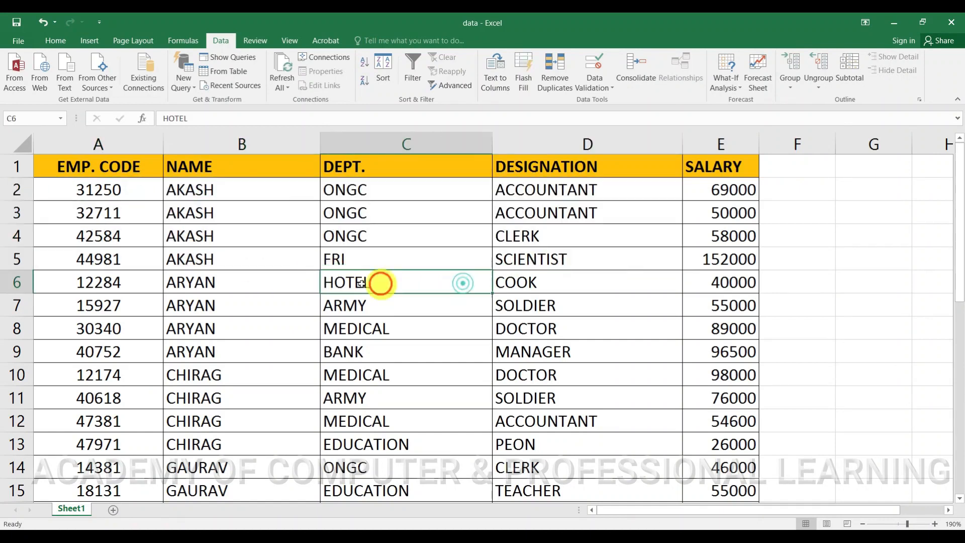
# - Change the font colour of the SCIENTIST record in A5:E5 to red
pyautogui.moveTo(141, 258); pyautogui.dragTo(700, 259)
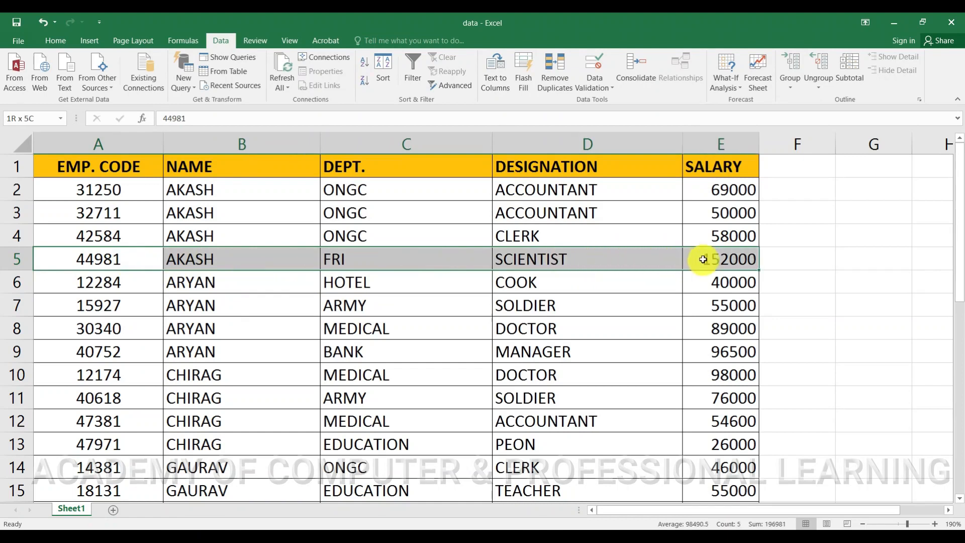
pyautogui.click(55, 41)
pyautogui.click(196, 82)
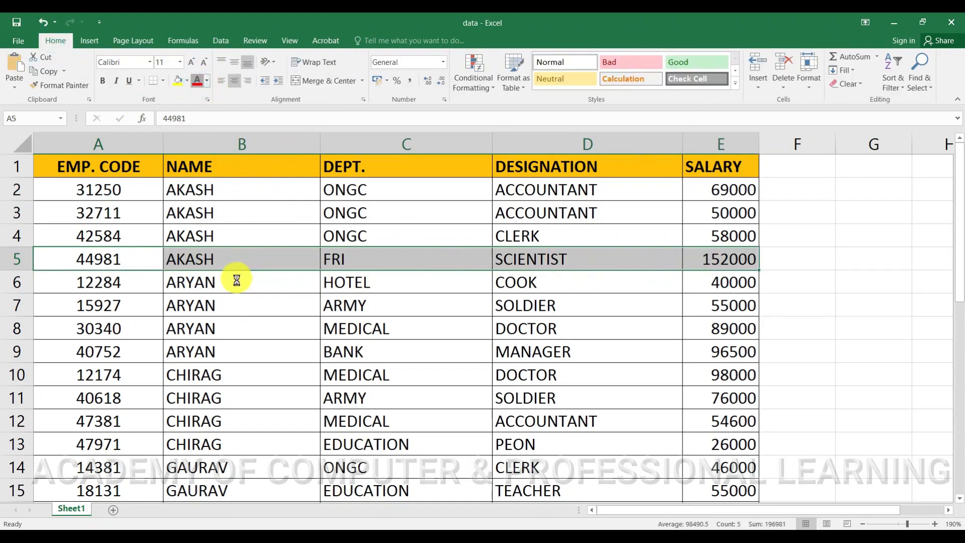
pyautogui.click(240, 325)
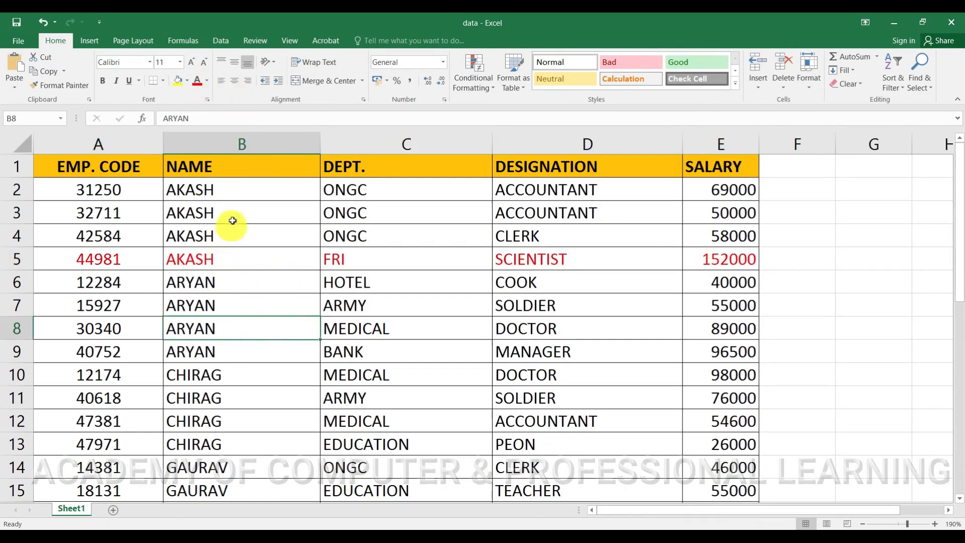
# - Check the DEPT. order against the first two name groups, rows 2 to 9, including the red record
pyautogui.click(221, 40)
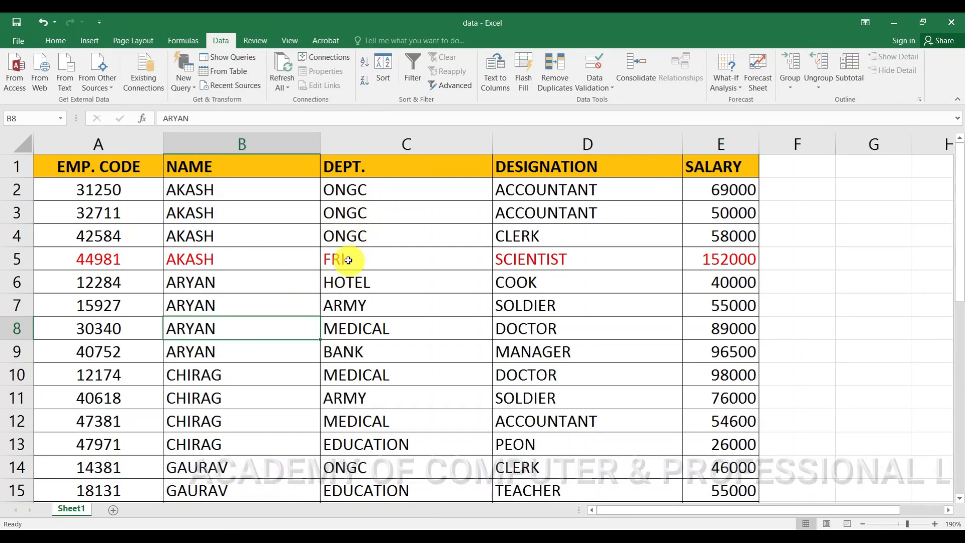
pyautogui.click(333, 256)
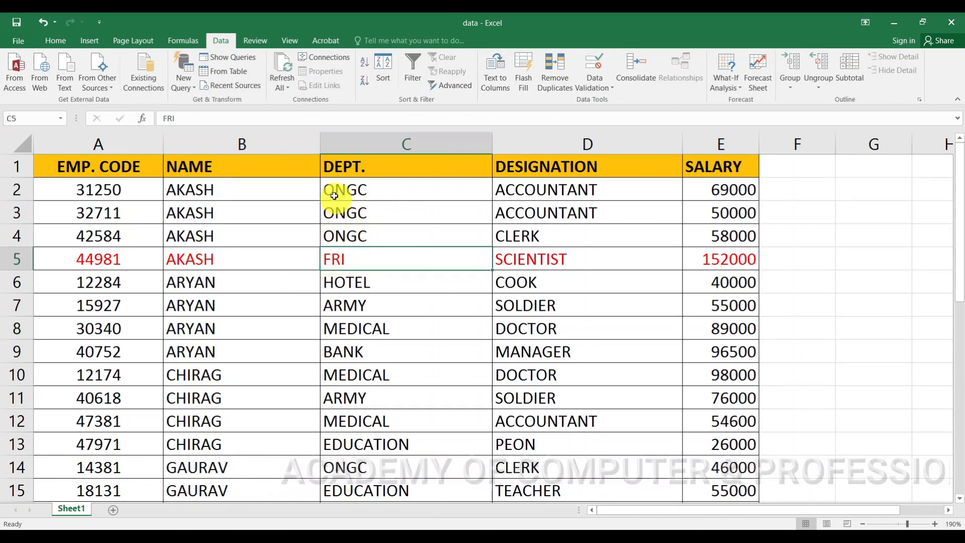
pyautogui.moveTo(334, 190); pyautogui.dragTo(330, 215)
pyautogui.moveTo(190, 284); pyautogui.dragTo(327, 345)
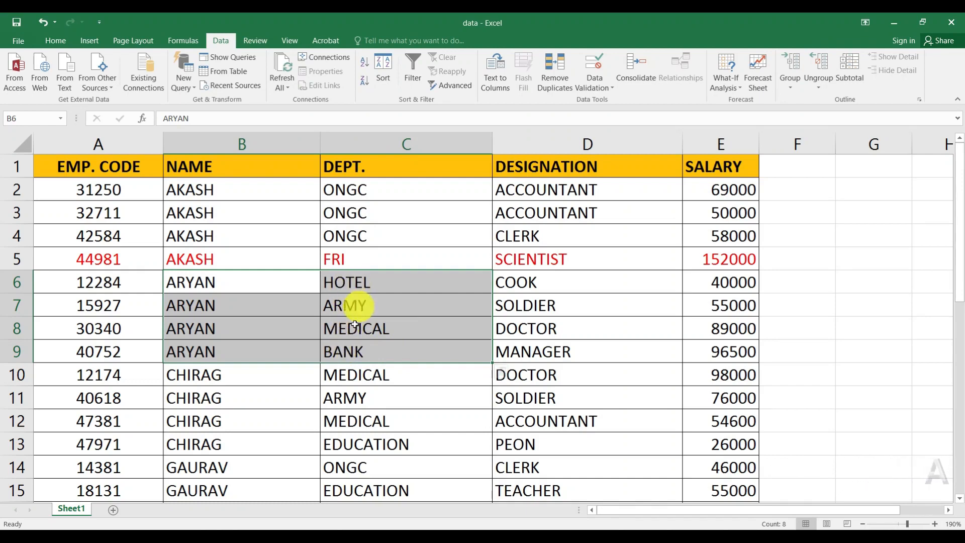
pyautogui.click(298, 334)
pyautogui.scroll(-2, 303, 326)
pyautogui.scroll(2, 304, 316)
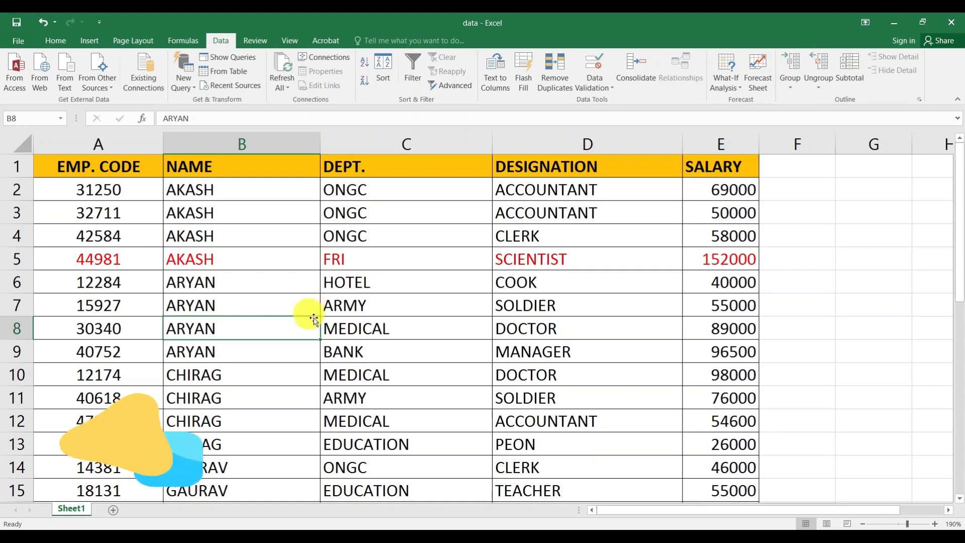
# - Sort the employee table by NAME and within it by DEPT., both on values from A to Z
pyautogui.click(334, 350)
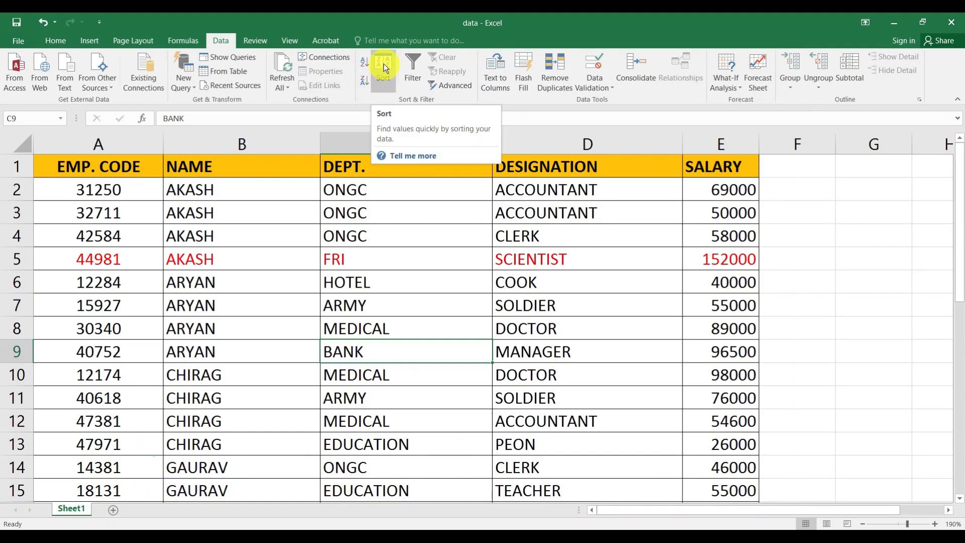
pyautogui.click(373, 277)
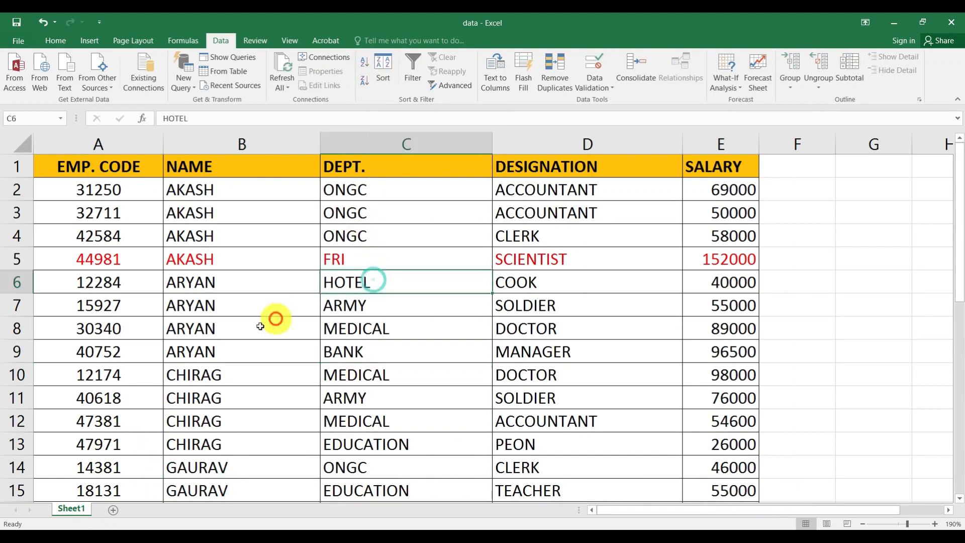
pyautogui.click(207, 347)
pyautogui.click(372, 262)
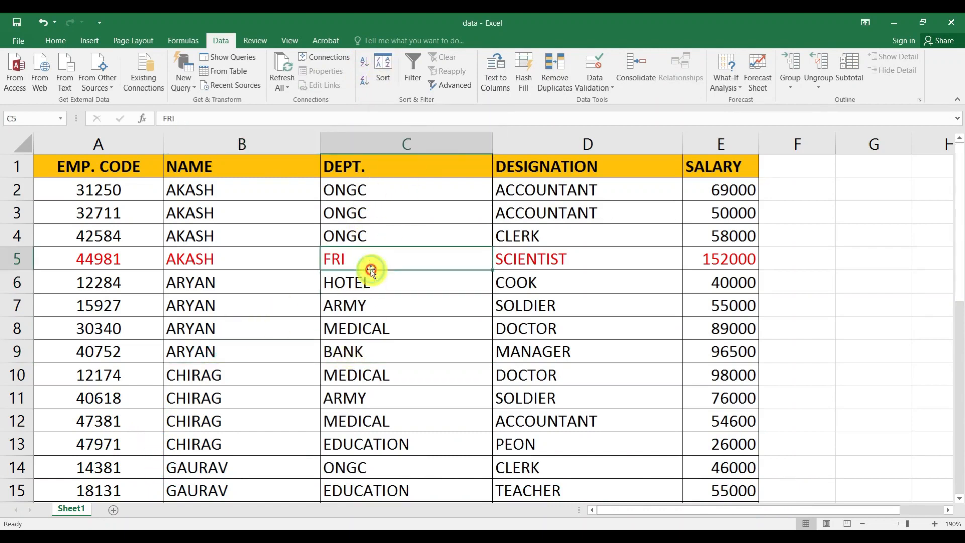
pyautogui.click(384, 70)
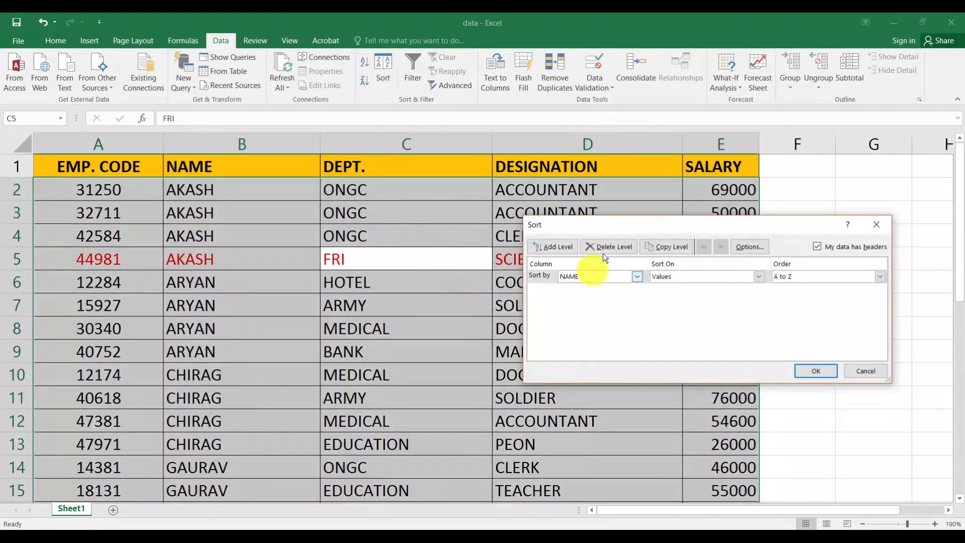
pyautogui.moveTo(605, 220); pyautogui.dragTo(394, 230)
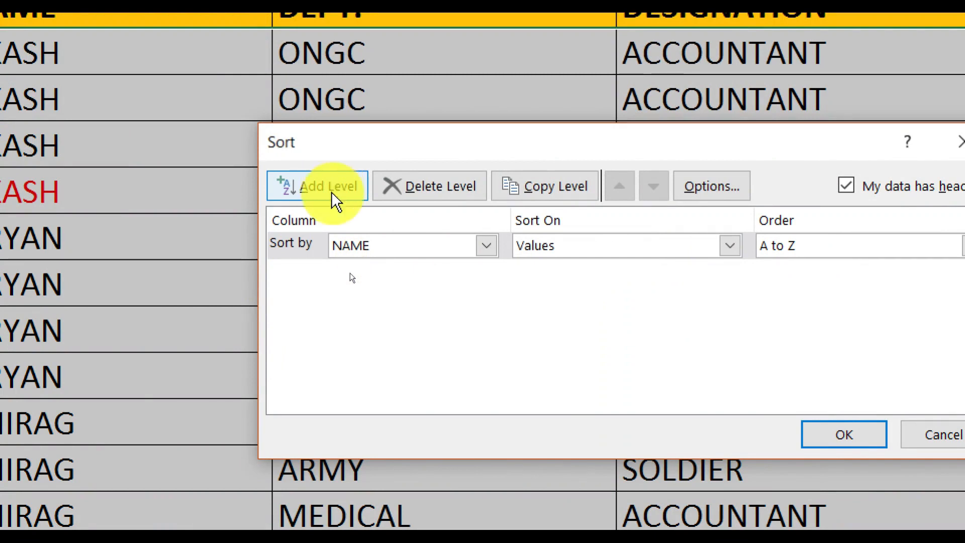
pyautogui.click(305, 249)
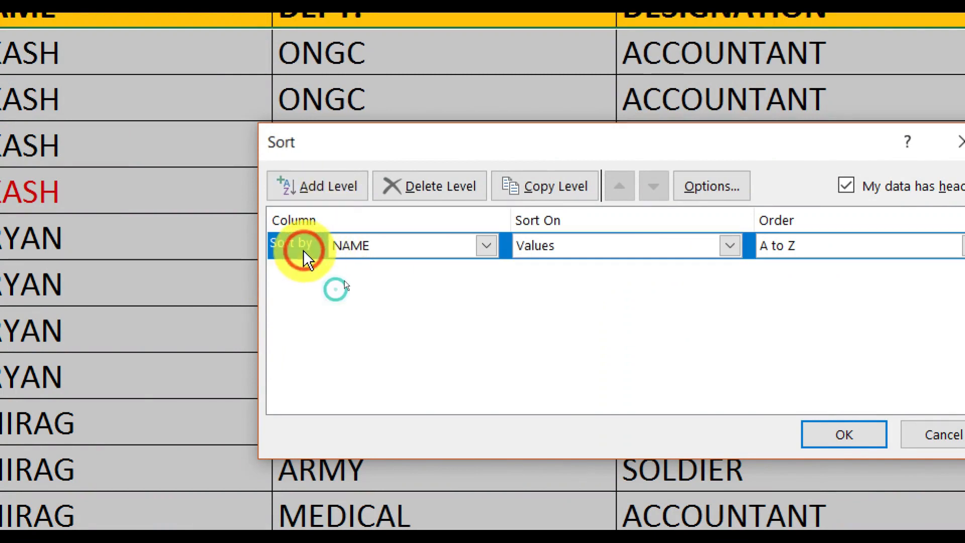
pyautogui.click(341, 185)
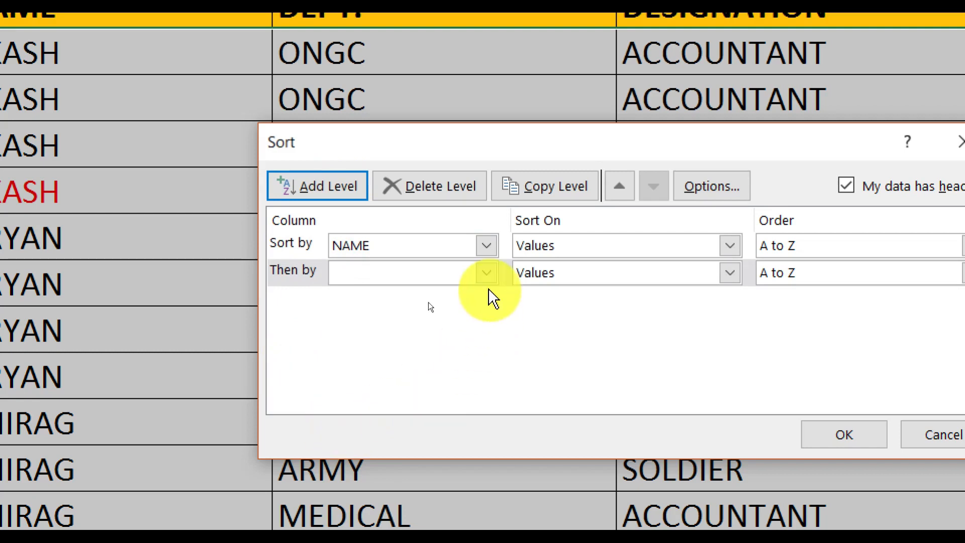
pyautogui.click(486, 276)
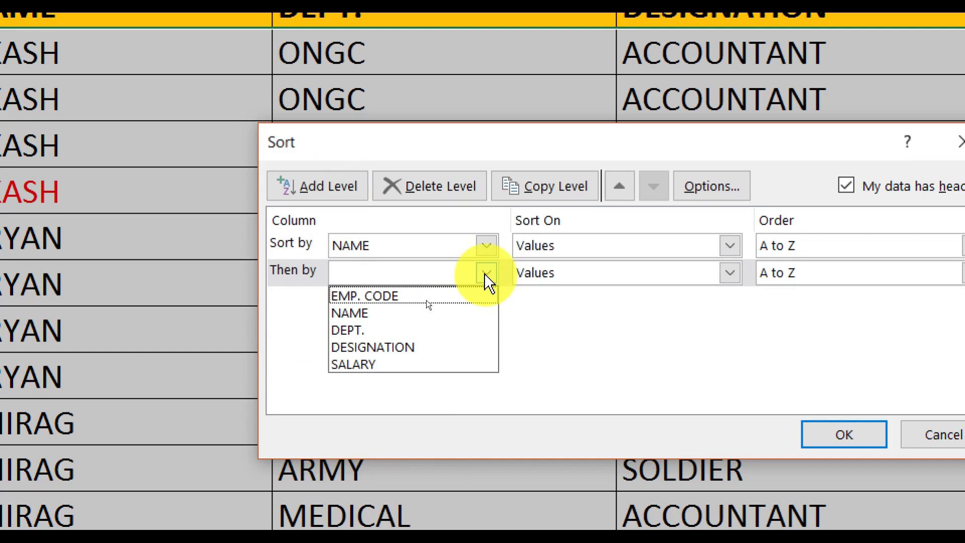
pyautogui.click(383, 330)
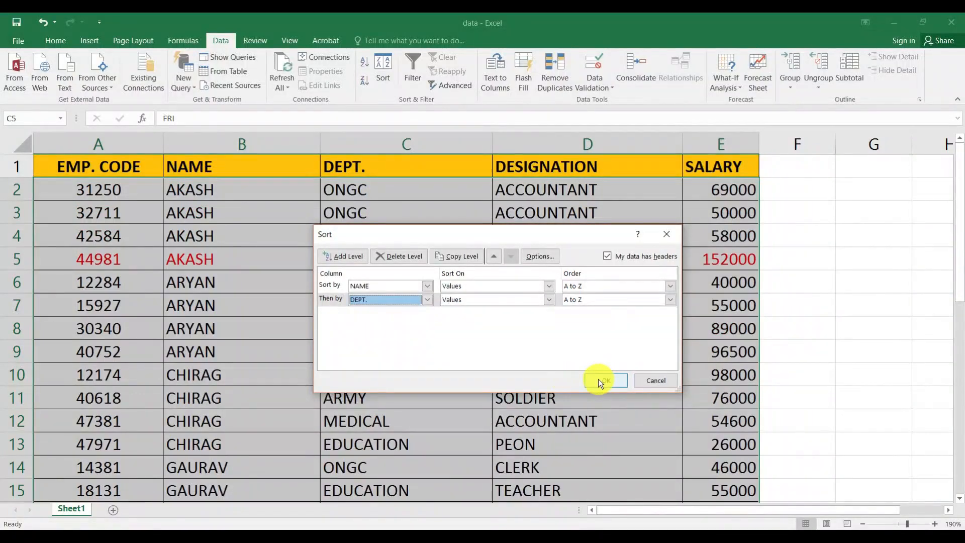
pyautogui.click(599, 381)
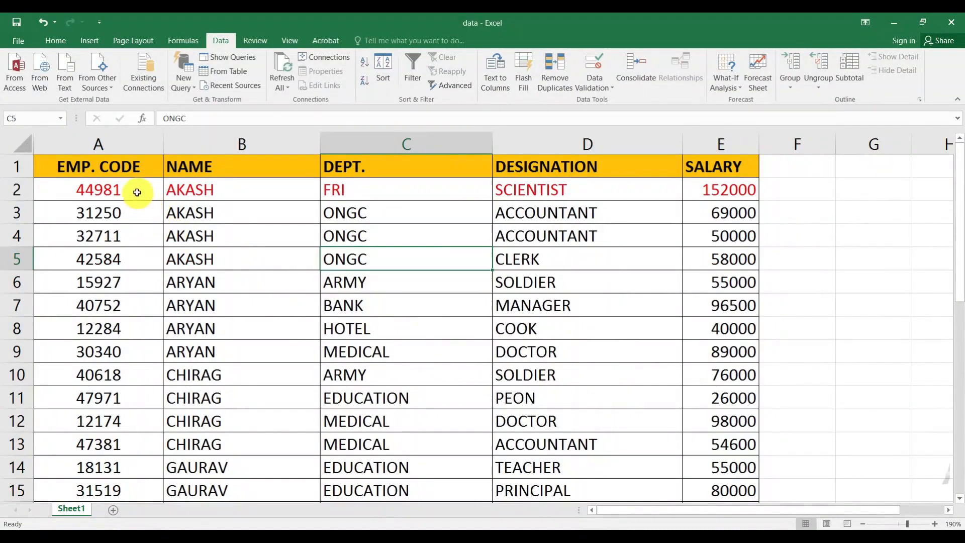
# - Check where the red SCIENTIST record sits and how DEPT. is ordered within each group of identical names
pyautogui.moveTo(136, 189); pyautogui.dragTo(672, 187)
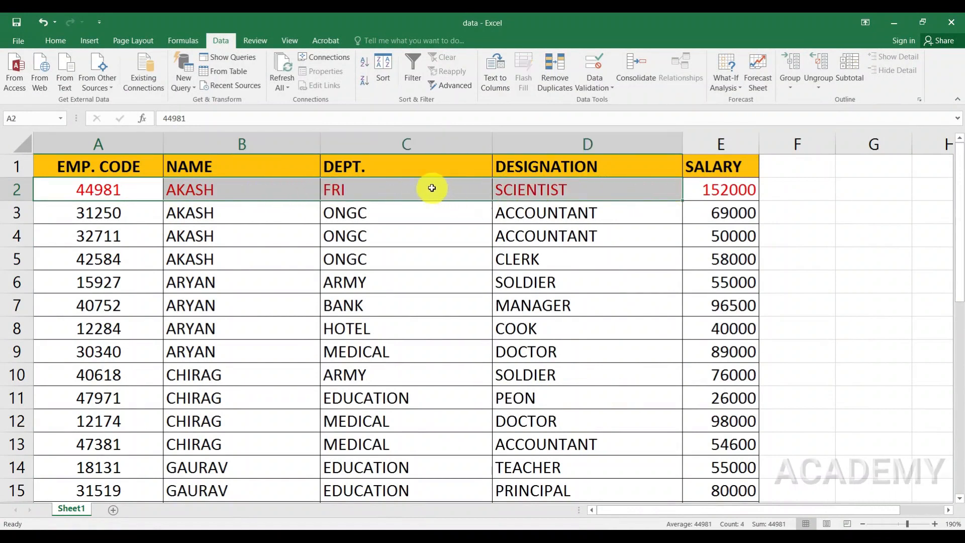
pyautogui.click(427, 197)
pyautogui.click(385, 217)
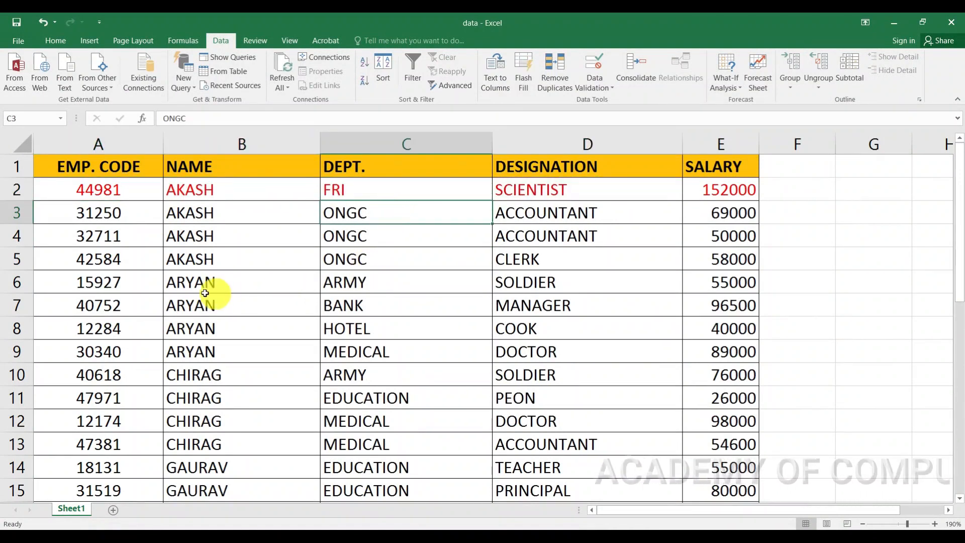
pyautogui.moveTo(188, 288); pyautogui.dragTo(360, 345)
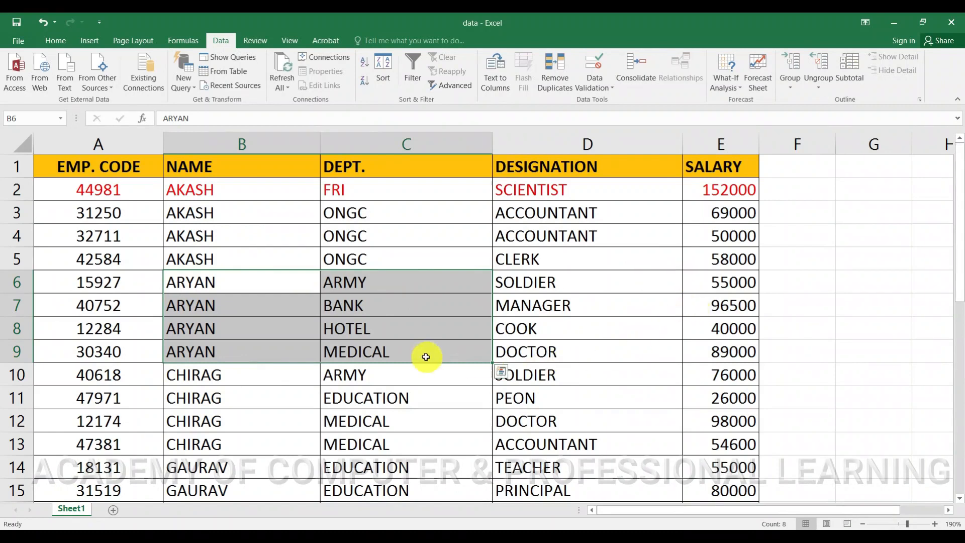
pyautogui.scroll(-1, 423, 355)
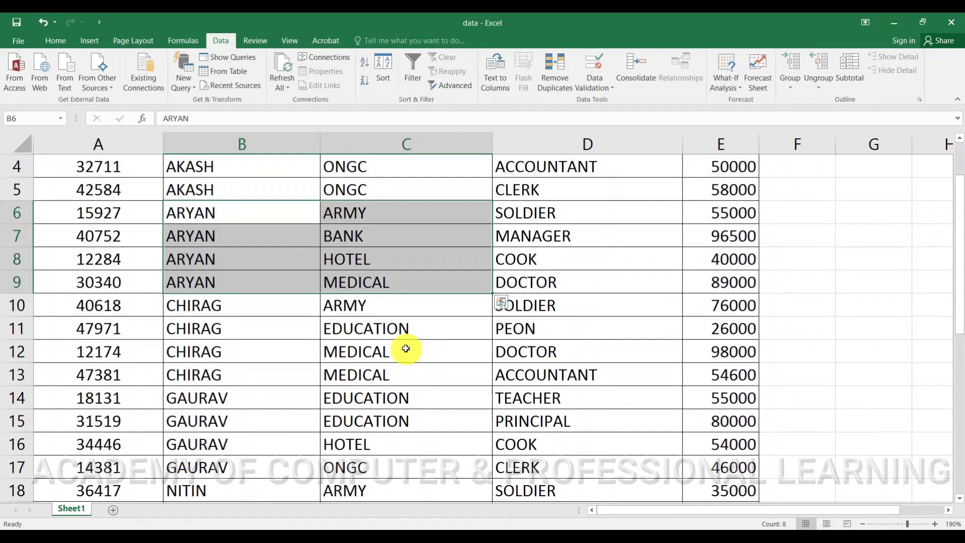
pyautogui.scroll(-1, 406, 348)
pyautogui.moveTo(192, 239); pyautogui.dragTo(392, 308)
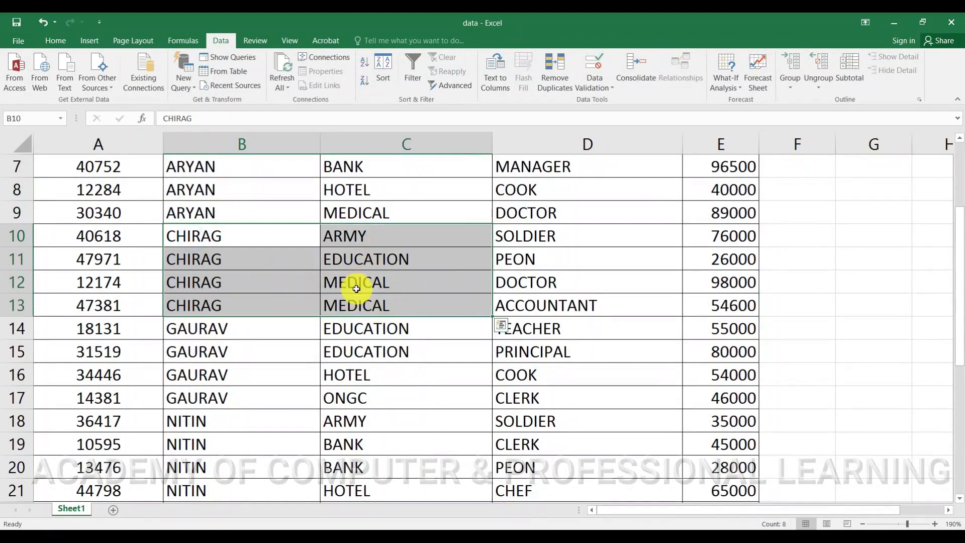
pyautogui.scroll(-1, 352, 313)
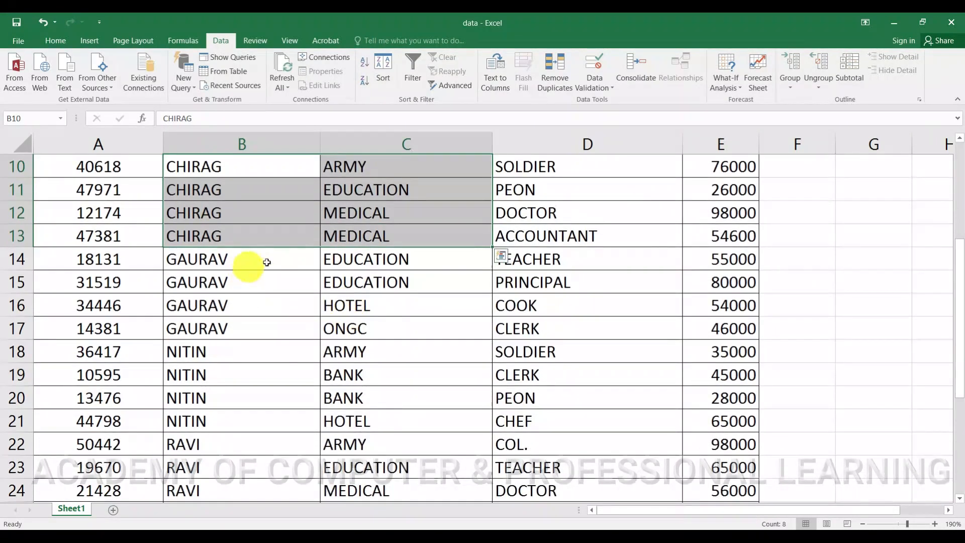
pyautogui.moveTo(256, 355); pyautogui.dragTo(379, 422)
pyautogui.scroll(3, 347, 352)
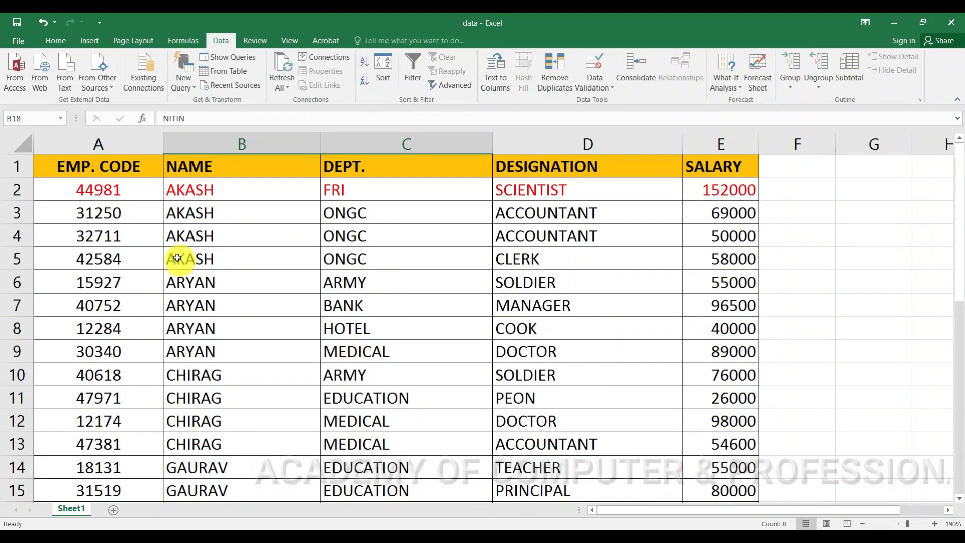
# - Compare the records in rows 3 to 5 sharing name and department with the DEPT. order in rows 6 to 9
pyautogui.moveTo(179, 222); pyautogui.dragTo(362, 257)
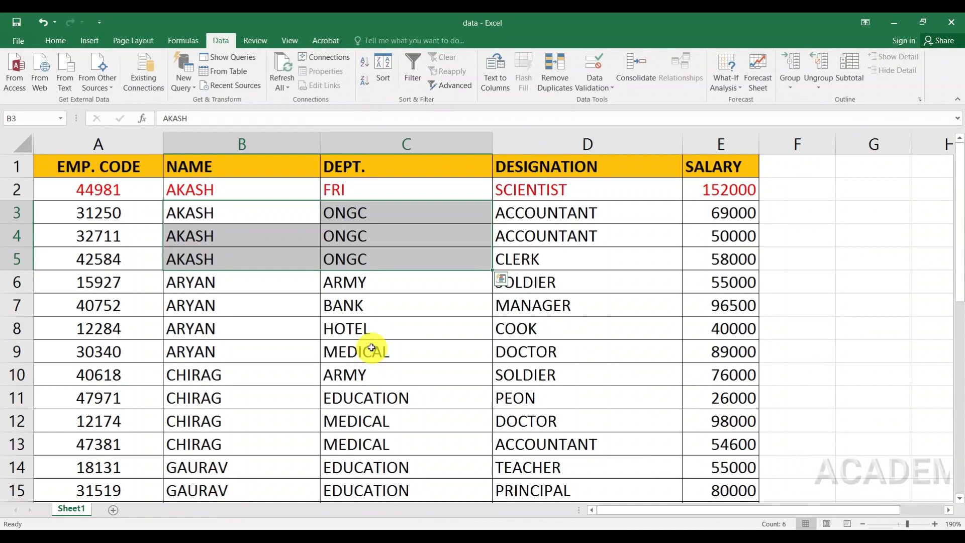
pyautogui.moveTo(371, 213); pyautogui.dragTo(371, 257)
pyautogui.moveTo(215, 211); pyautogui.dragTo(223, 258)
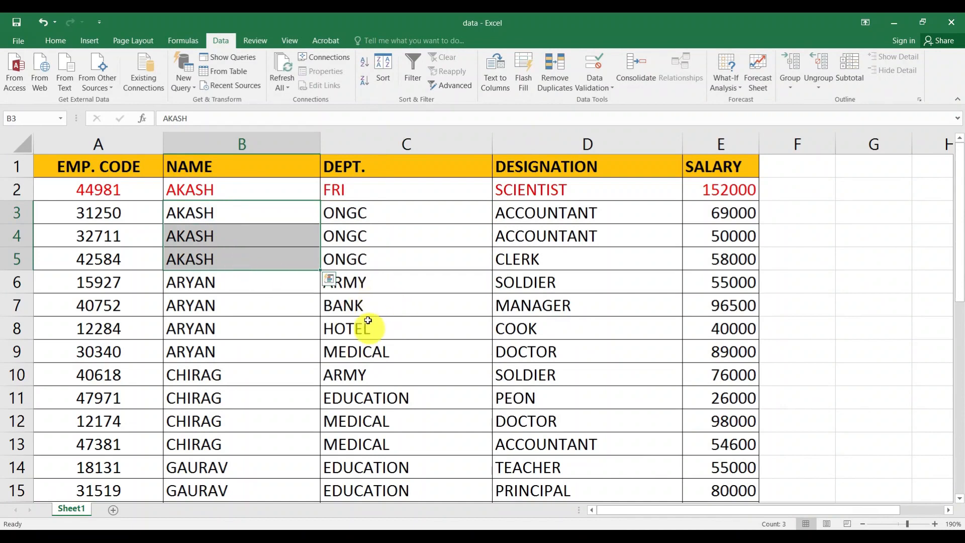
pyautogui.click(373, 283)
pyautogui.click(373, 304)
pyautogui.click(372, 329)
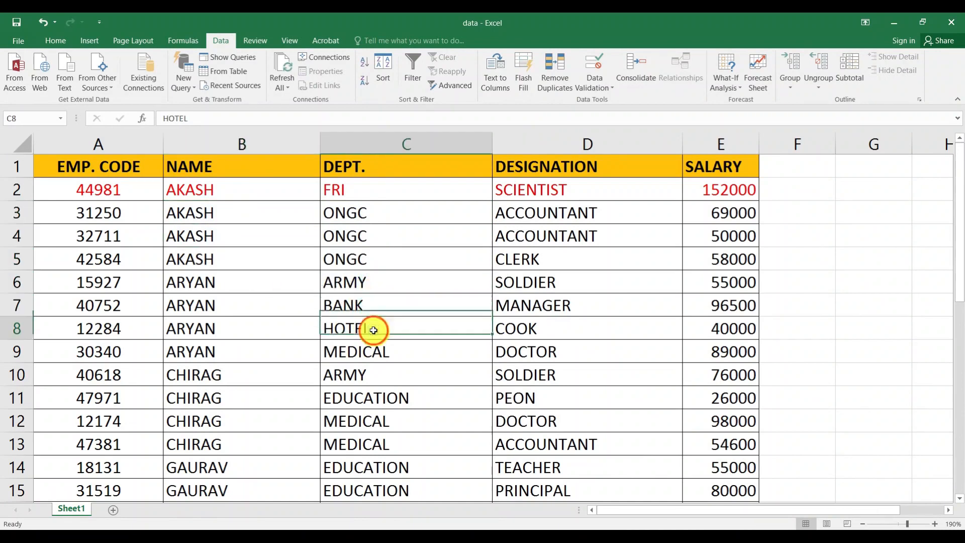
pyautogui.click(359, 352)
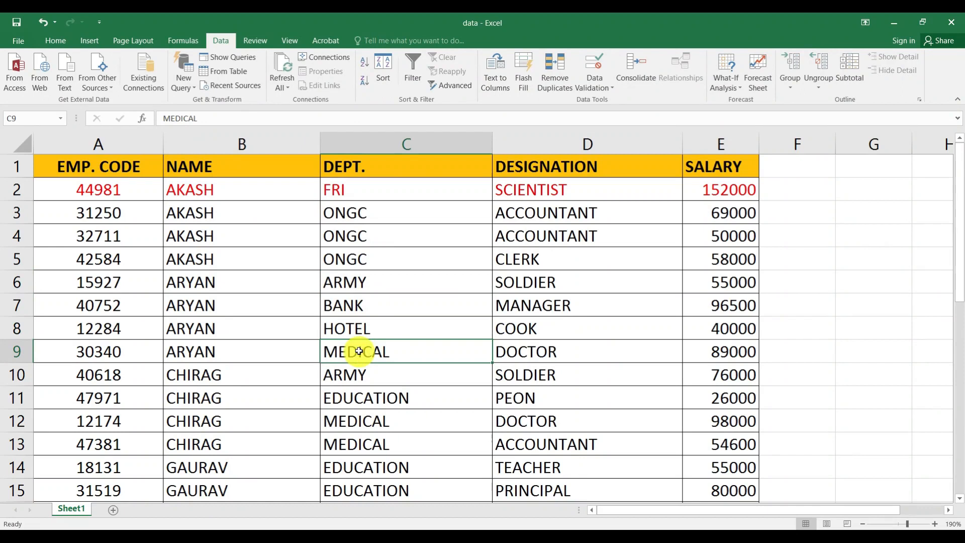
# - Examine the DEPT. order from row 10 down, looking for repeated departments under one name, including rows 12 to 15, 27 and 28
pyautogui.scroll(-2, 359, 342)
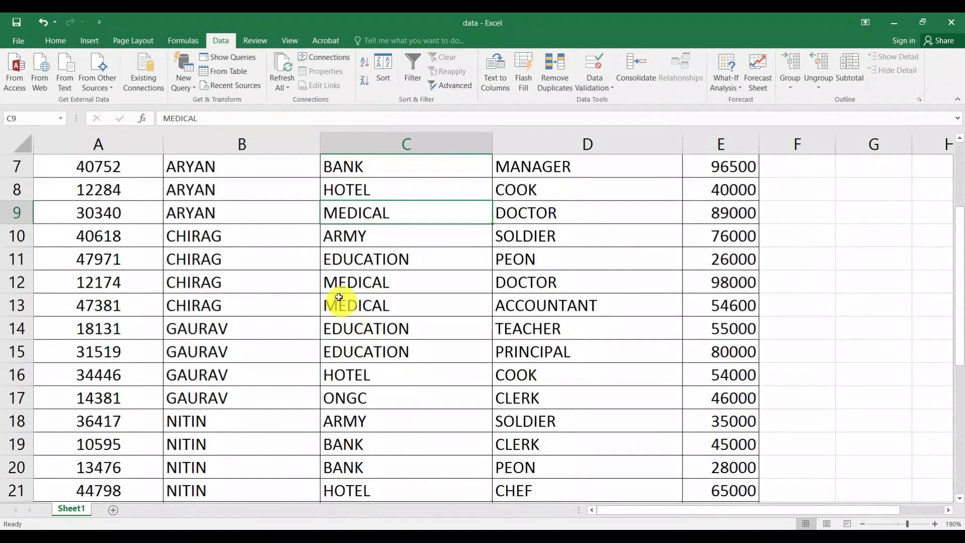
pyautogui.click(352, 238)
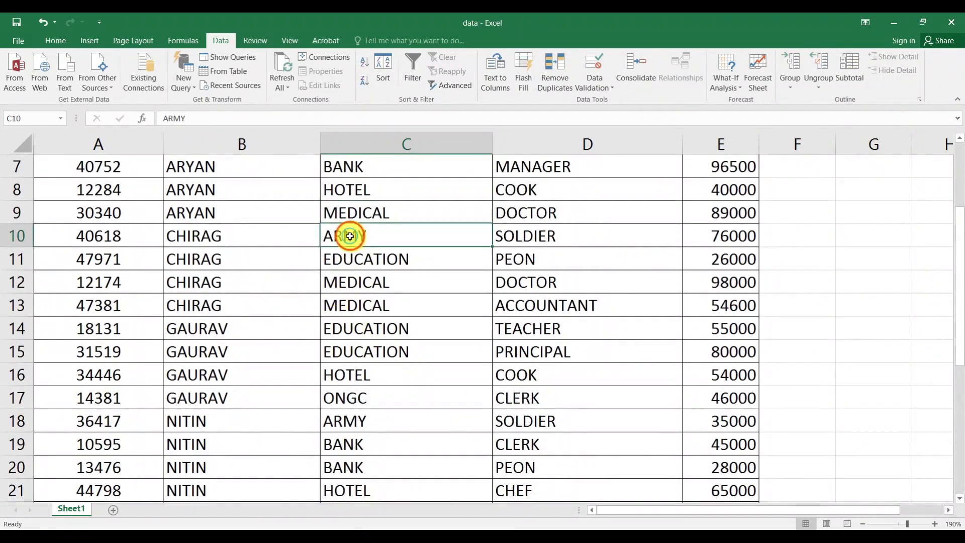
pyautogui.click(350, 264)
pyautogui.click(349, 280)
pyautogui.click(349, 308)
pyautogui.click(343, 289)
pyautogui.moveTo(342, 292); pyautogui.dragTo(278, 304)
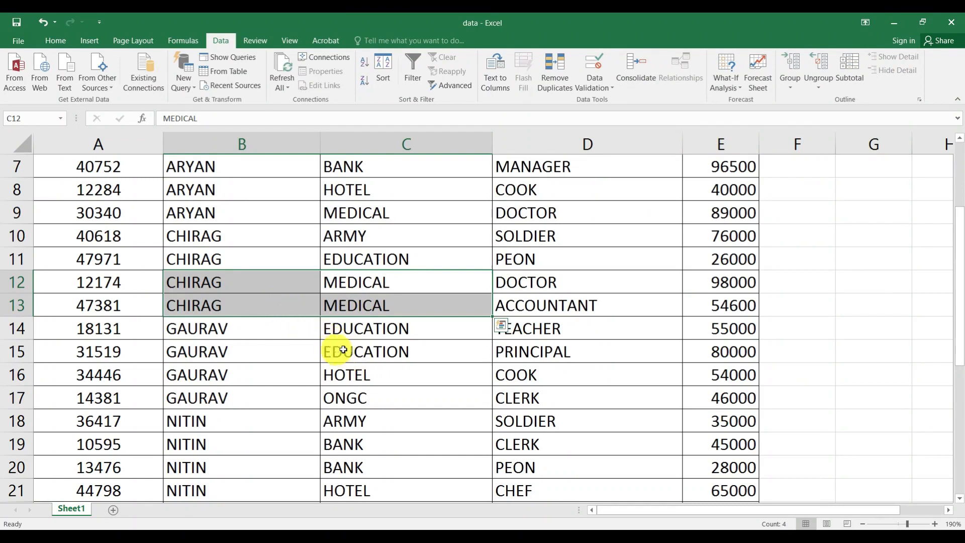
pyautogui.moveTo(355, 333); pyautogui.dragTo(355, 347)
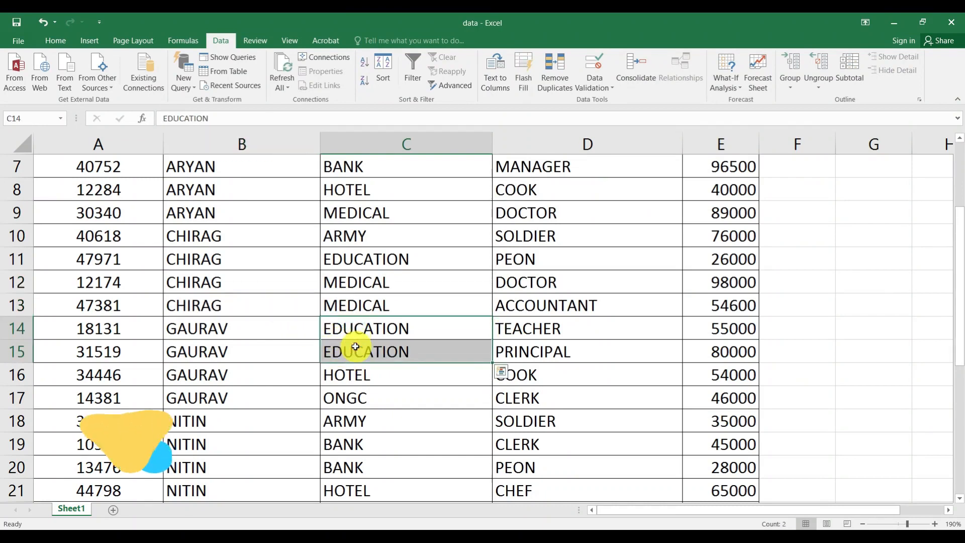
pyautogui.scroll(-1, 345, 366)
pyautogui.scroll(3, 347, 356)
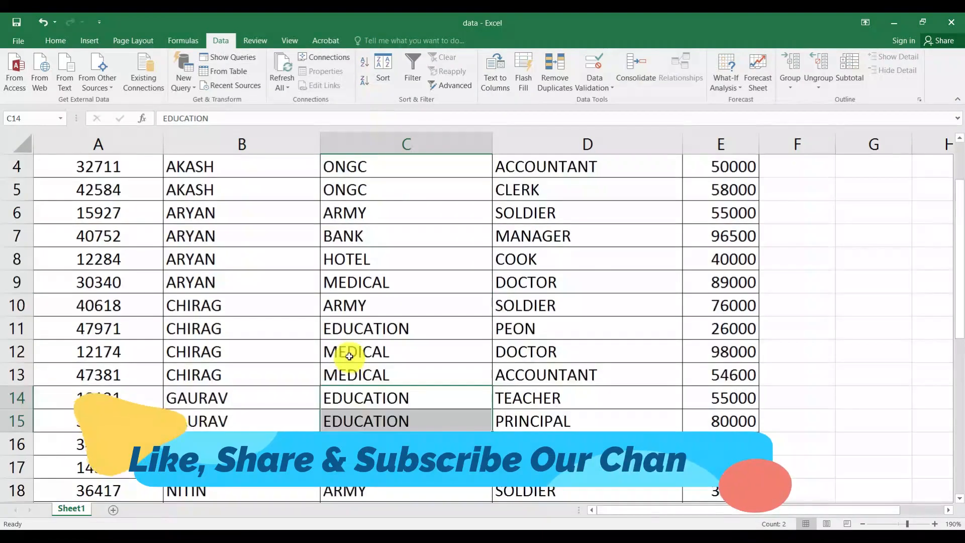
pyautogui.scroll(-6, 349, 356)
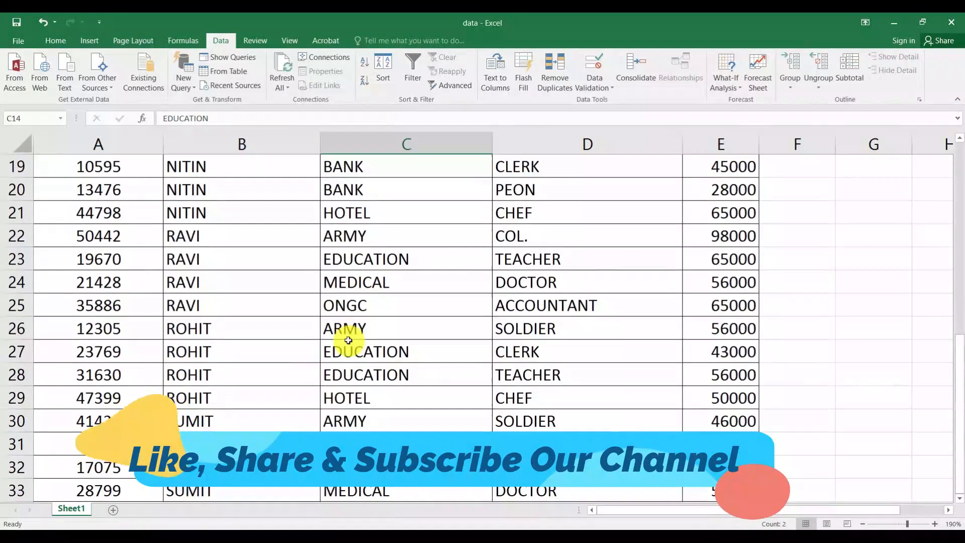
pyautogui.moveTo(357, 353); pyautogui.dragTo(373, 367)
pyautogui.scroll(-2, 373, 367)
pyautogui.scroll(8, 366, 359)
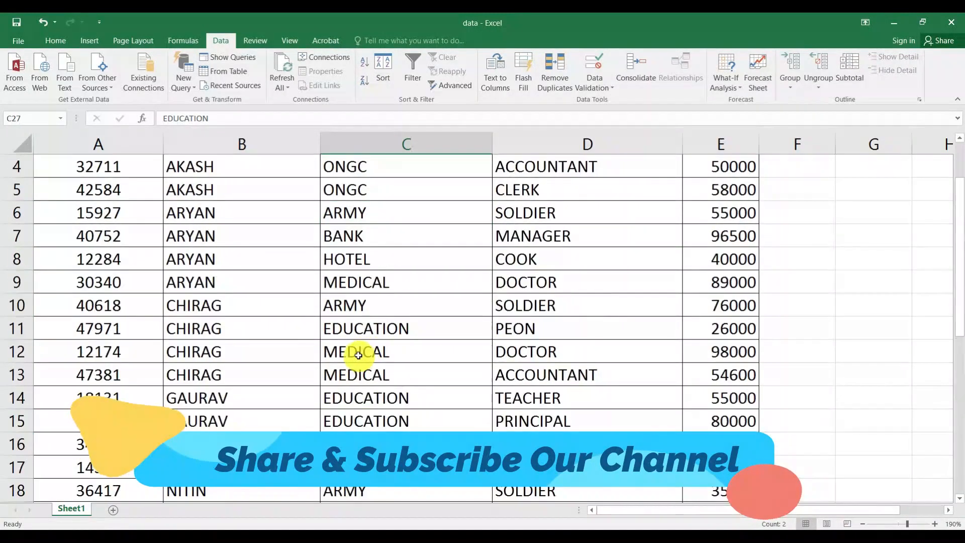
# - Compare the salaries of records sharing both name and department, in rows 3 to 5, 12 and 13, 14 and 15, and 27 and 28
pyautogui.click(430, 261)
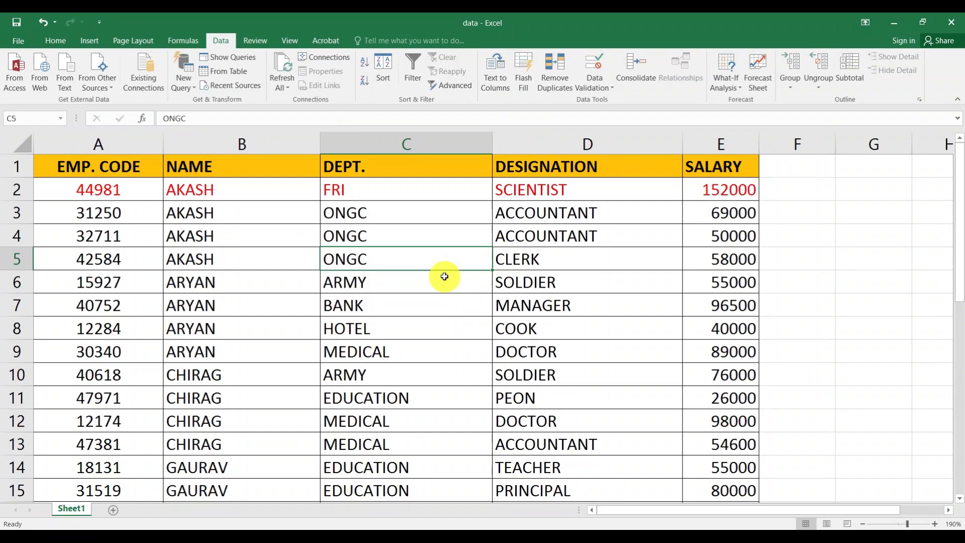
pyautogui.moveTo(204, 222); pyautogui.dragTo(709, 264)
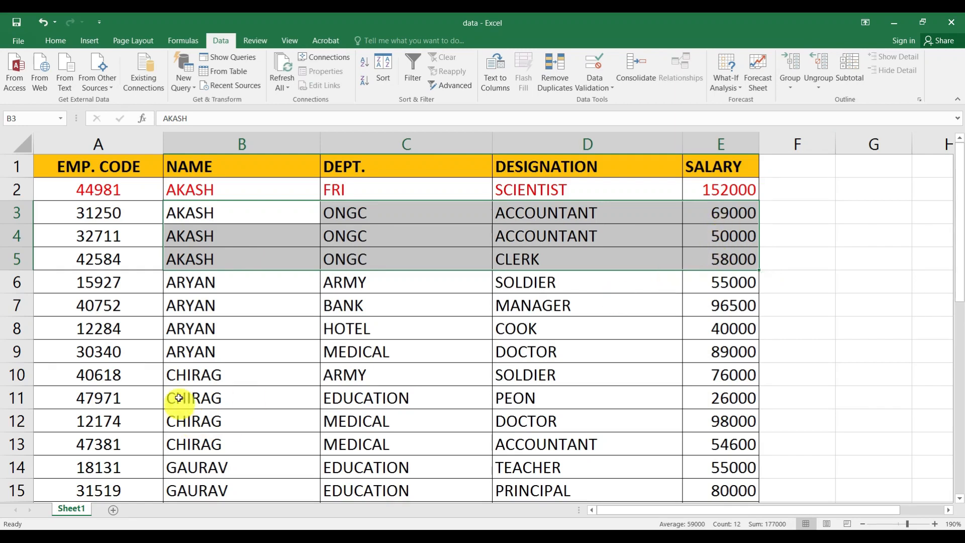
pyautogui.scroll(-1, 272, 397)
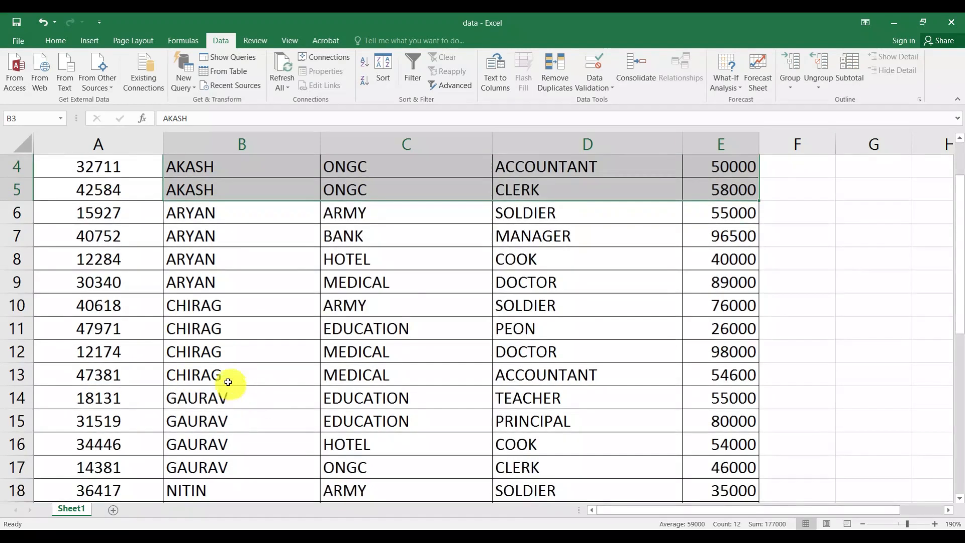
pyautogui.moveTo(218, 353); pyautogui.dragTo(706, 366)
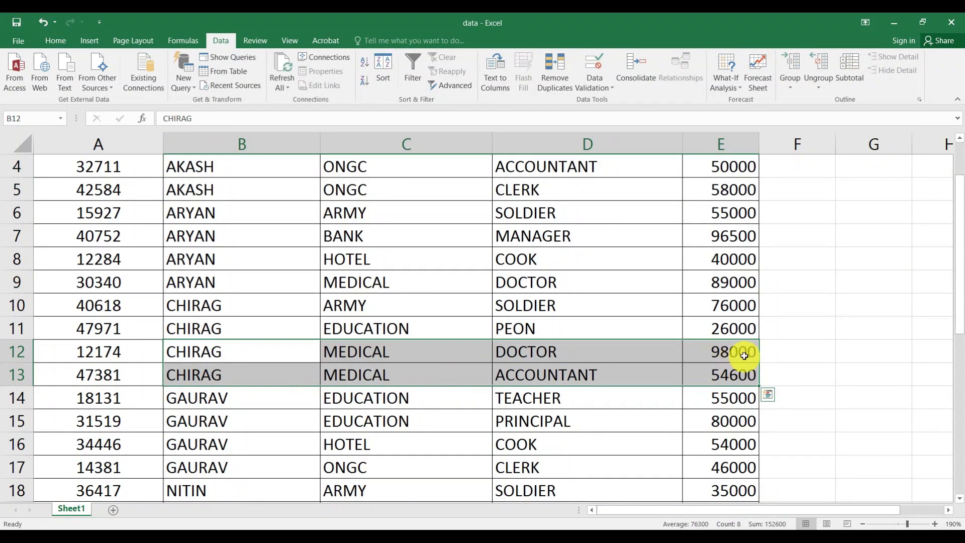
pyautogui.scroll(-1, 694, 375)
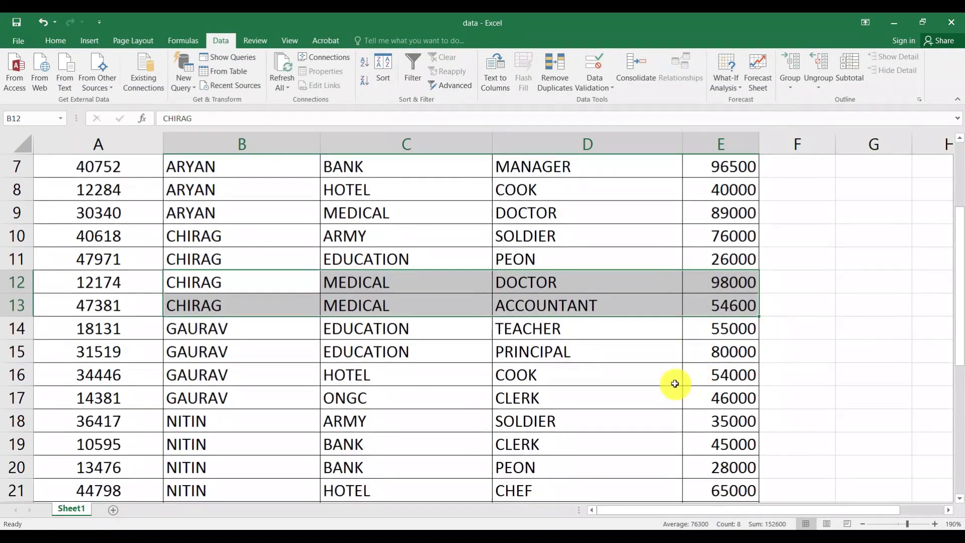
pyautogui.scroll(-1, 674, 384)
pyautogui.moveTo(221, 260); pyautogui.dragTo(709, 284)
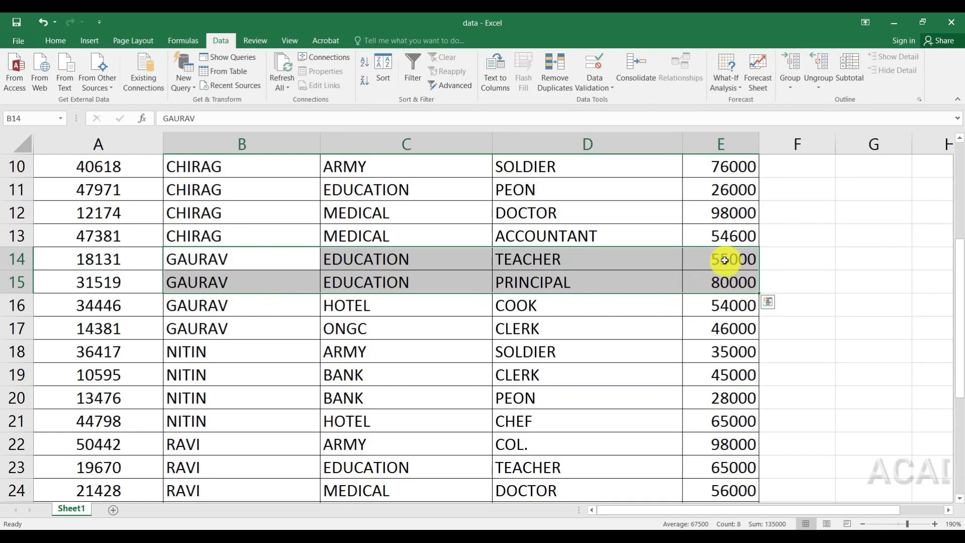
pyautogui.scroll(-2, 573, 334)
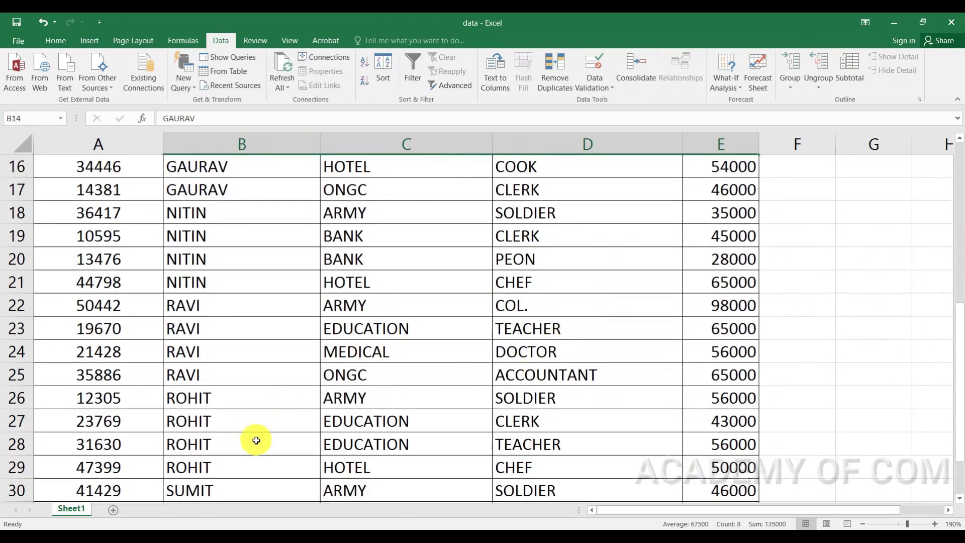
pyautogui.moveTo(233, 428); pyautogui.dragTo(719, 425)
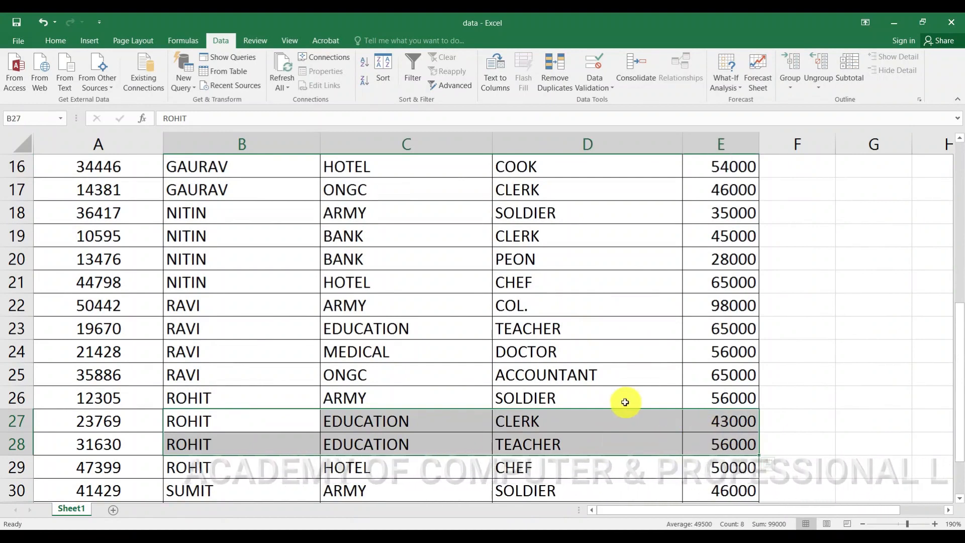
pyautogui.scroll(-3, 600, 398)
# - Add a third sort level on SALARY values from Largest to Smallest beneath NAME and DEPT., and apply the sort to the employee table
pyautogui.scroll(8, 538, 388)
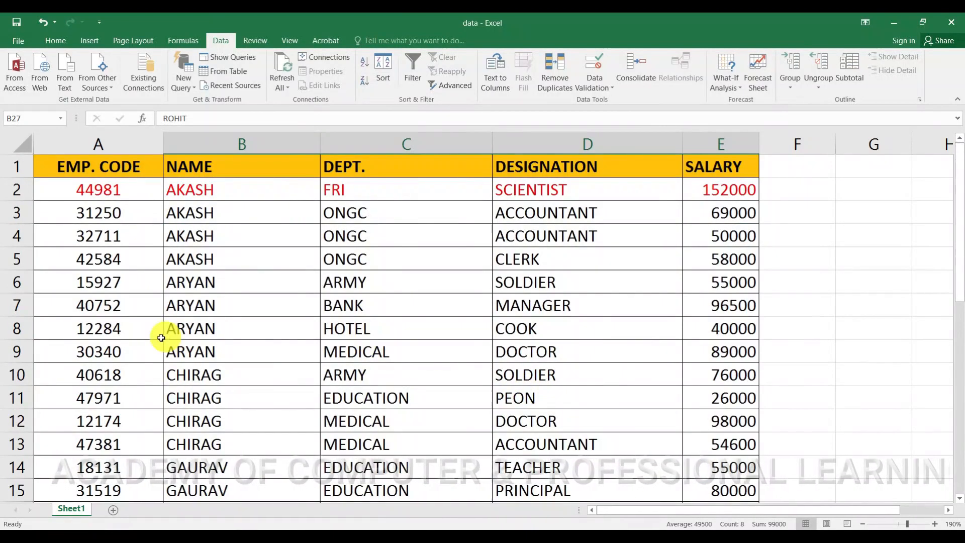
pyautogui.click(375, 283)
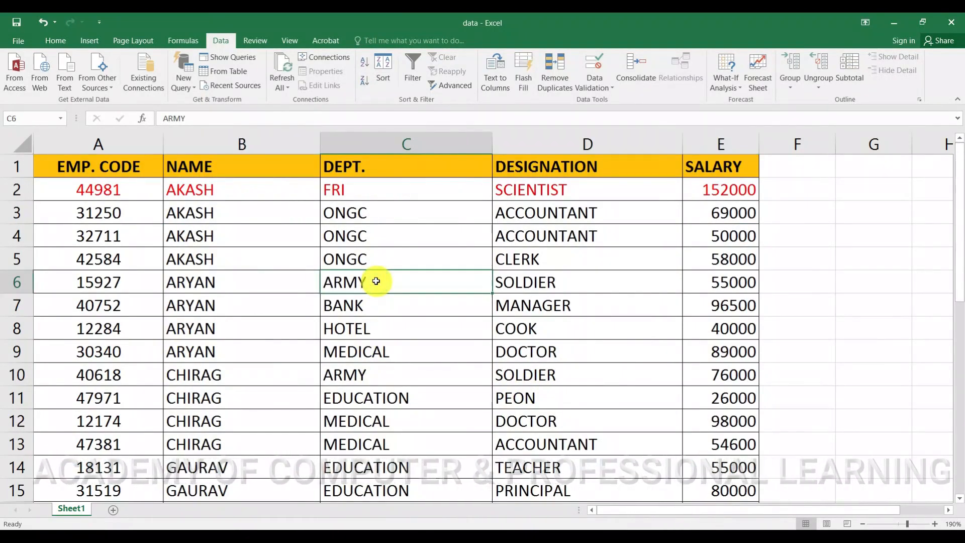
pyautogui.click(389, 61)
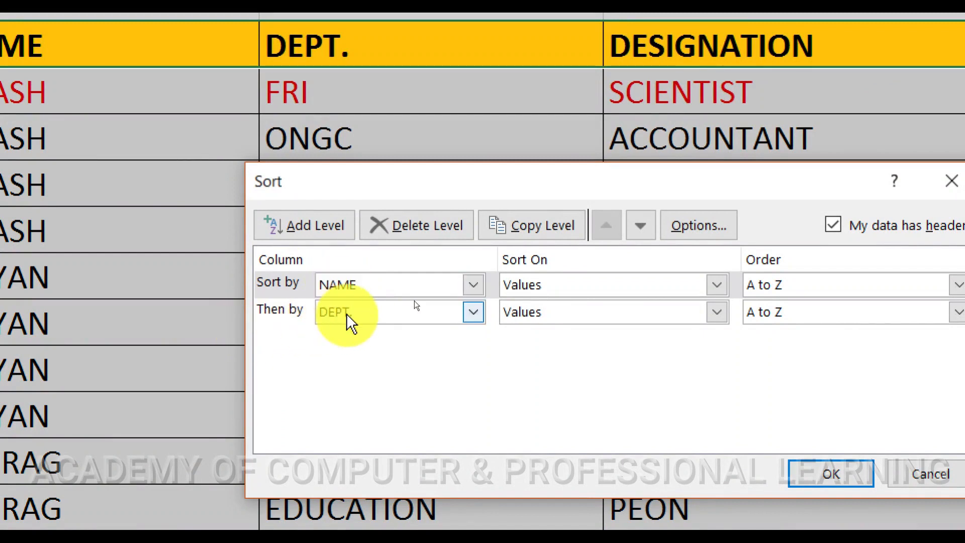
pyautogui.click(287, 314)
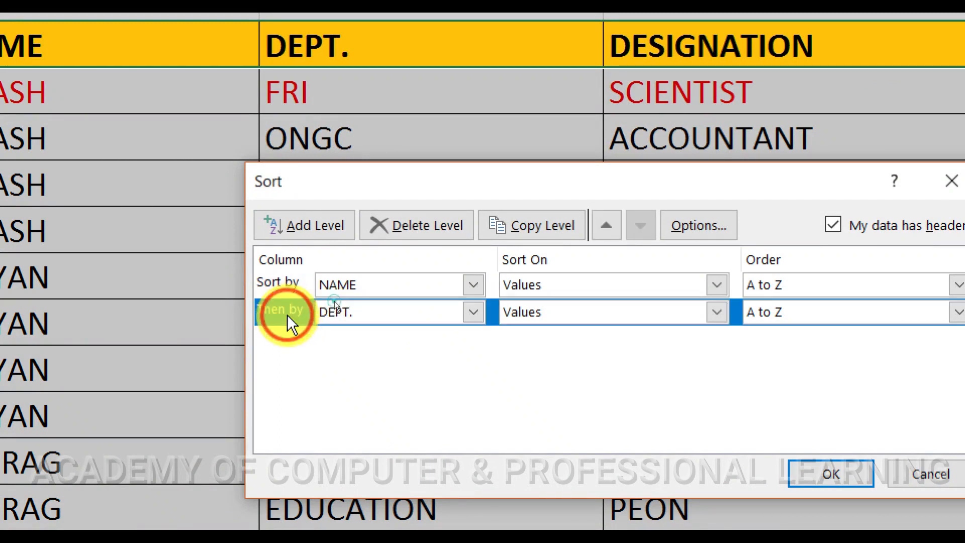
pyautogui.click(325, 229)
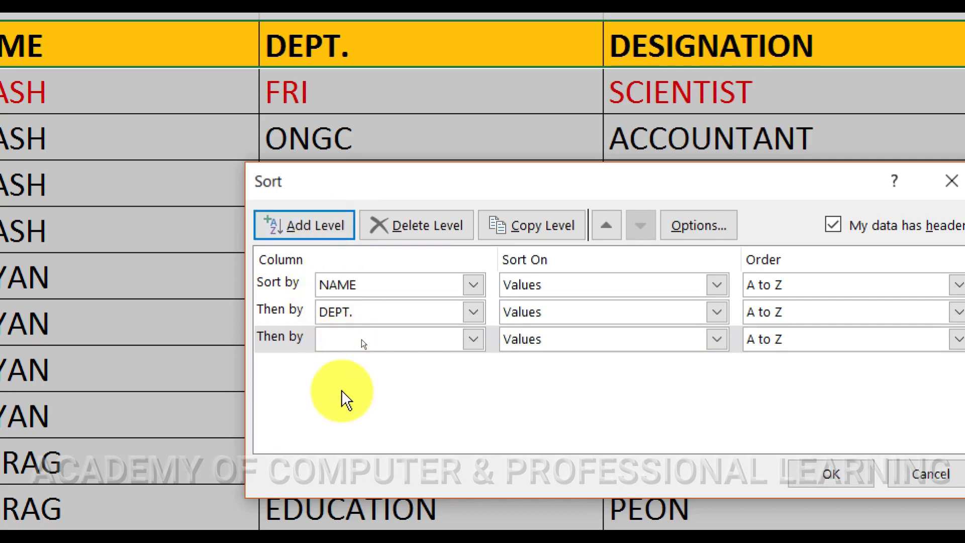
pyautogui.click(474, 339)
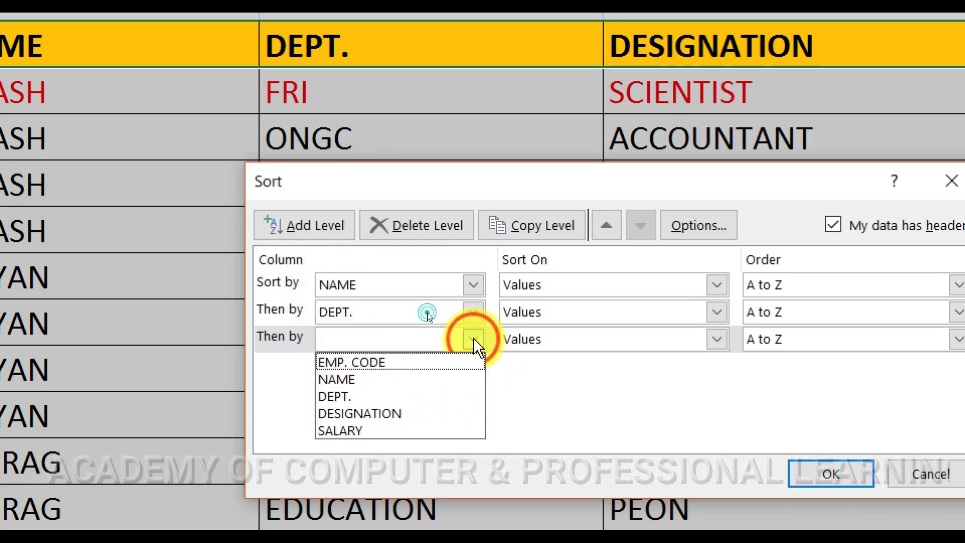
pyautogui.click(331, 430)
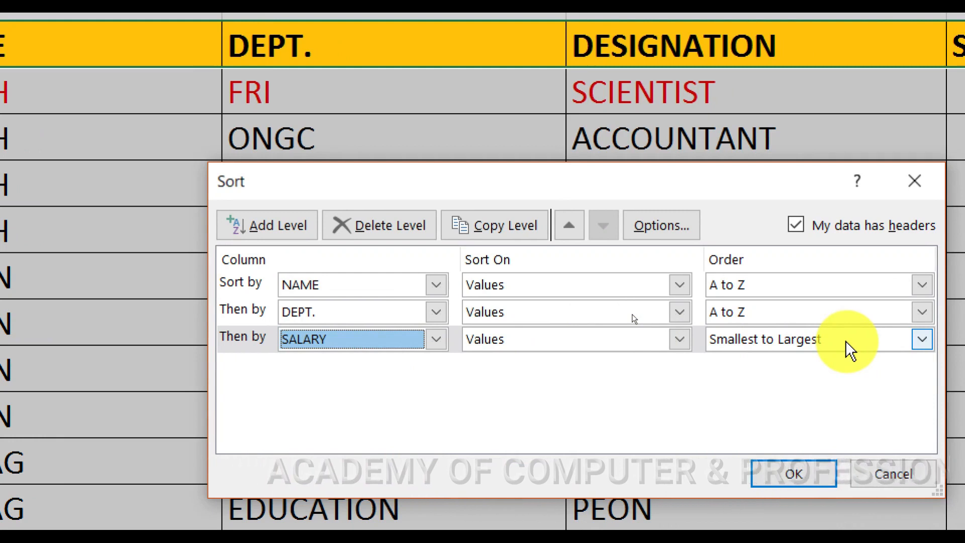
pyautogui.click(922, 339)
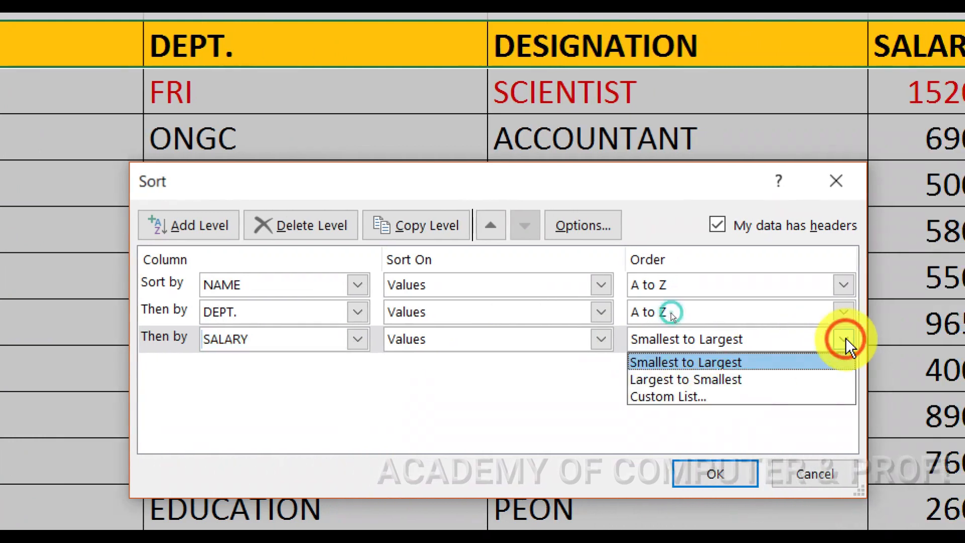
pyautogui.click(735, 382)
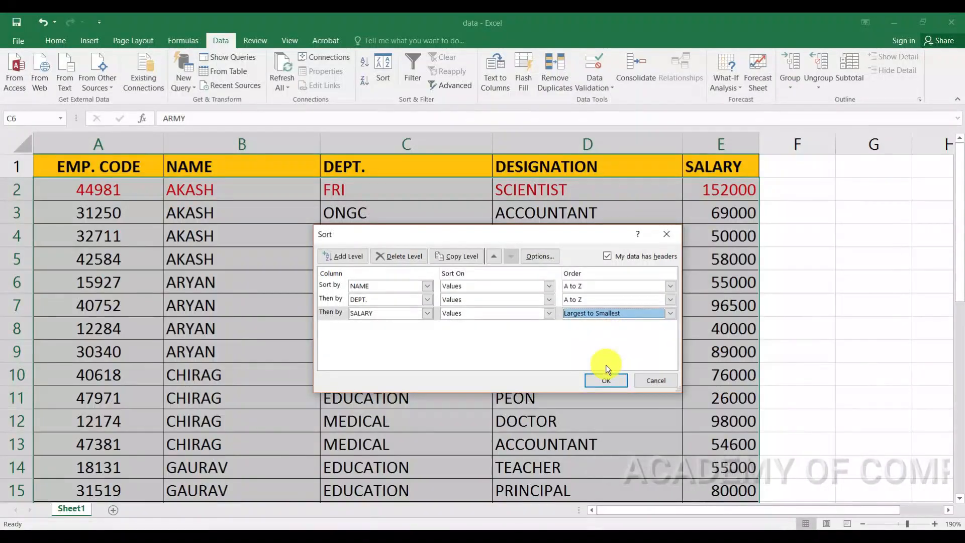
pyautogui.click(607, 380)
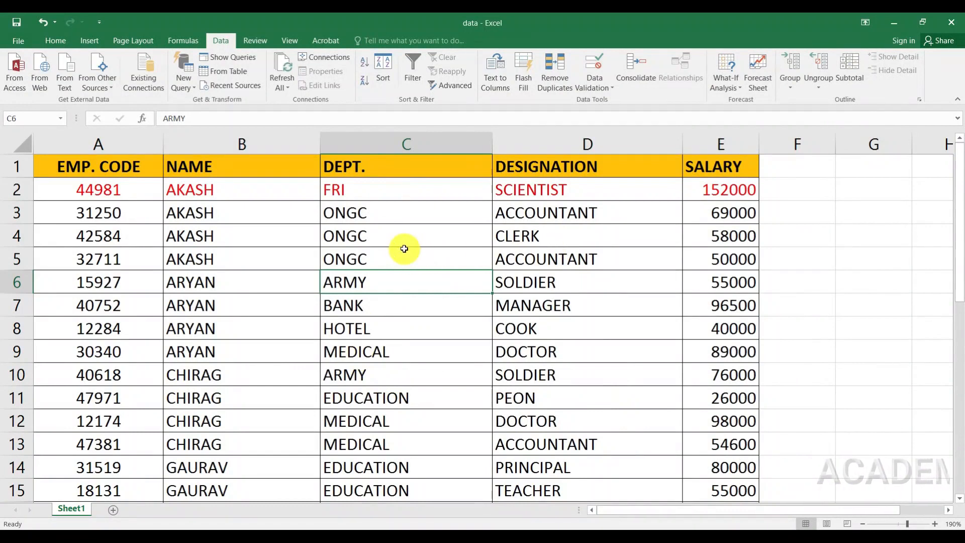
# - Check the SALARY order within each group of identical name and department, in rows 3 to 5, 12 to 15, 27 and 28
pyautogui.moveTo(145, 216); pyautogui.dragTo(693, 252)
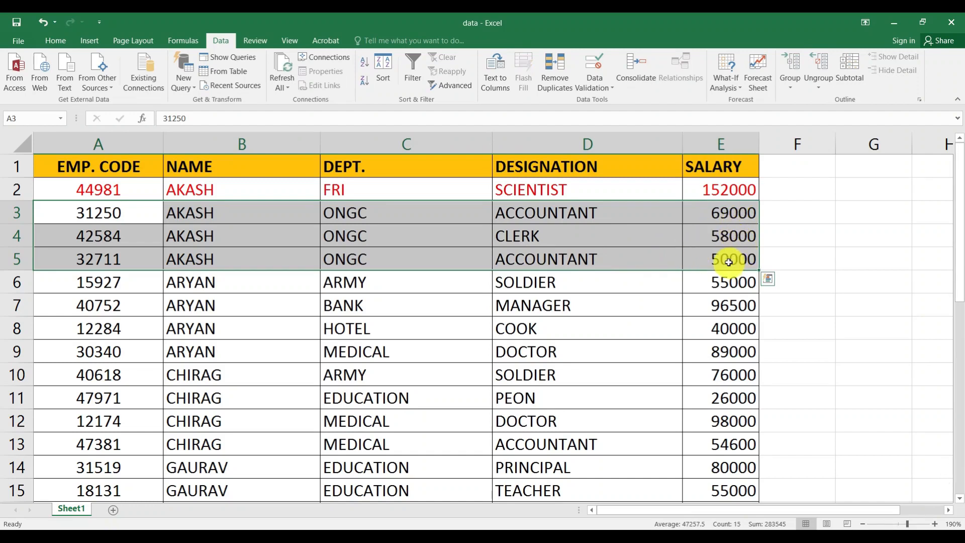
pyautogui.scroll(-1, 383, 394)
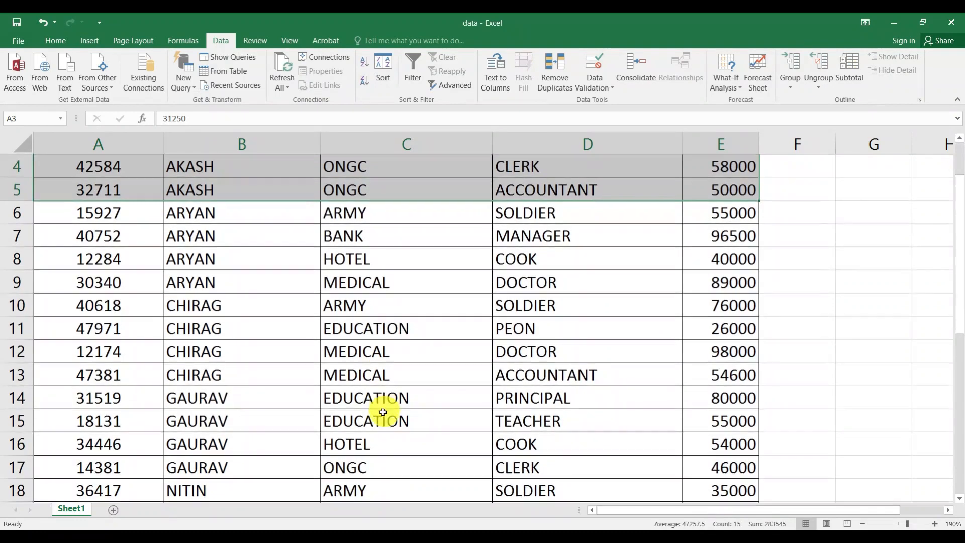
pyautogui.moveTo(119, 359); pyautogui.dragTo(708, 365)
pyautogui.scroll(-2, 465, 366)
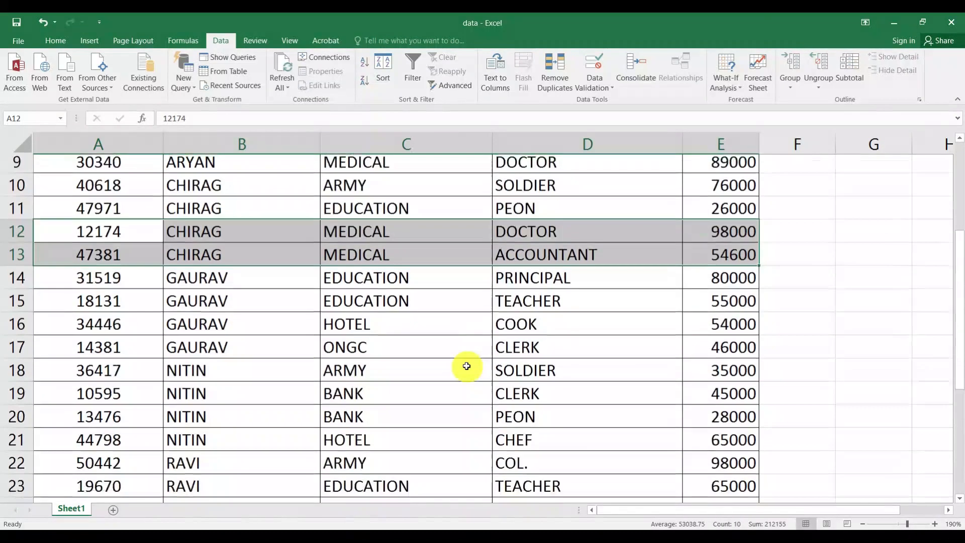
pyautogui.moveTo(245, 259); pyautogui.dragTo(708, 278)
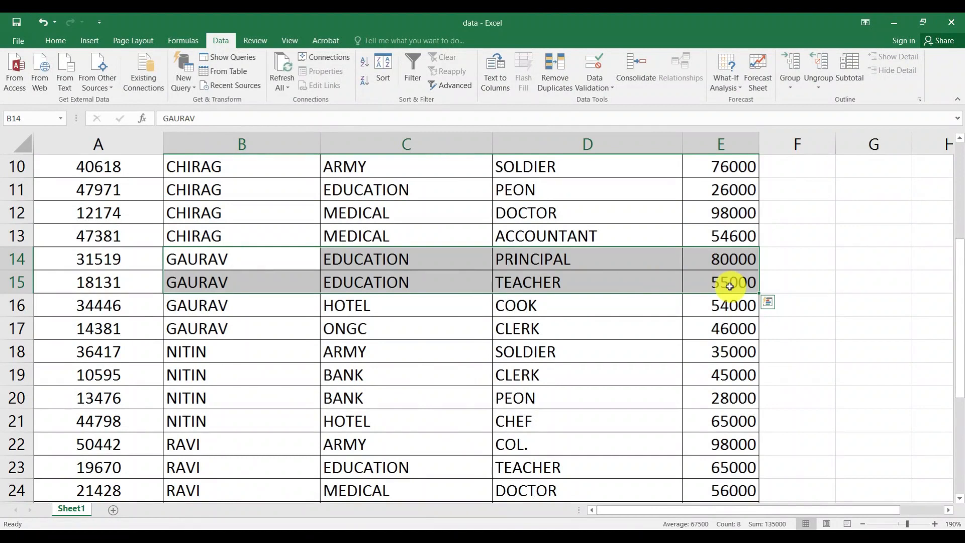
pyautogui.scroll(-2, 437, 341)
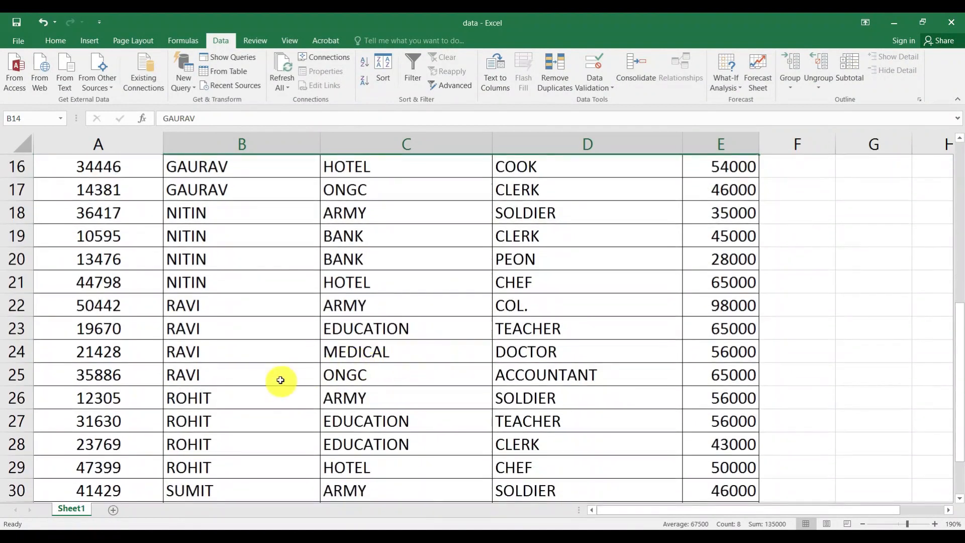
pyautogui.scroll(-1, 279, 371)
pyautogui.moveTo(183, 377); pyautogui.dragTo(367, 381)
pyautogui.moveTo(228, 358); pyautogui.dragTo(709, 366)
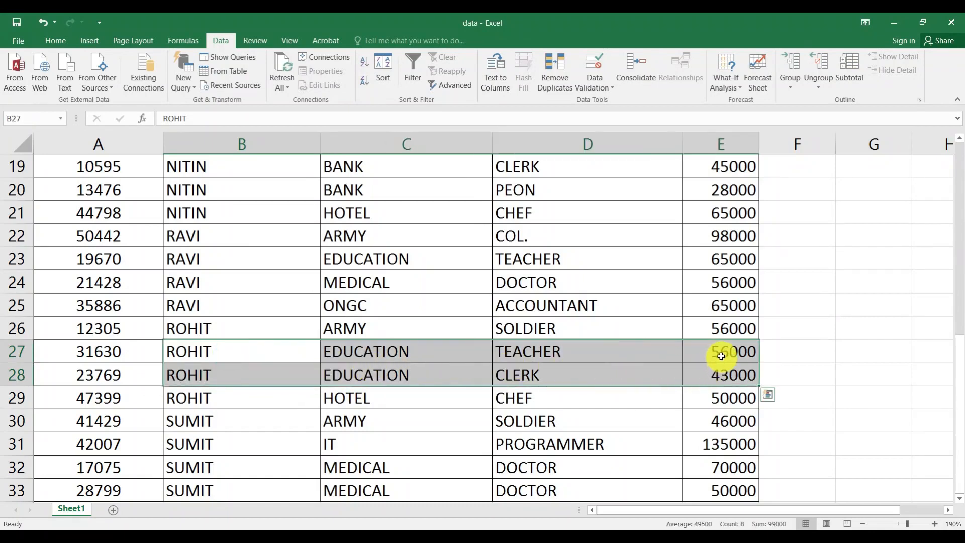
pyautogui.click(387, 349)
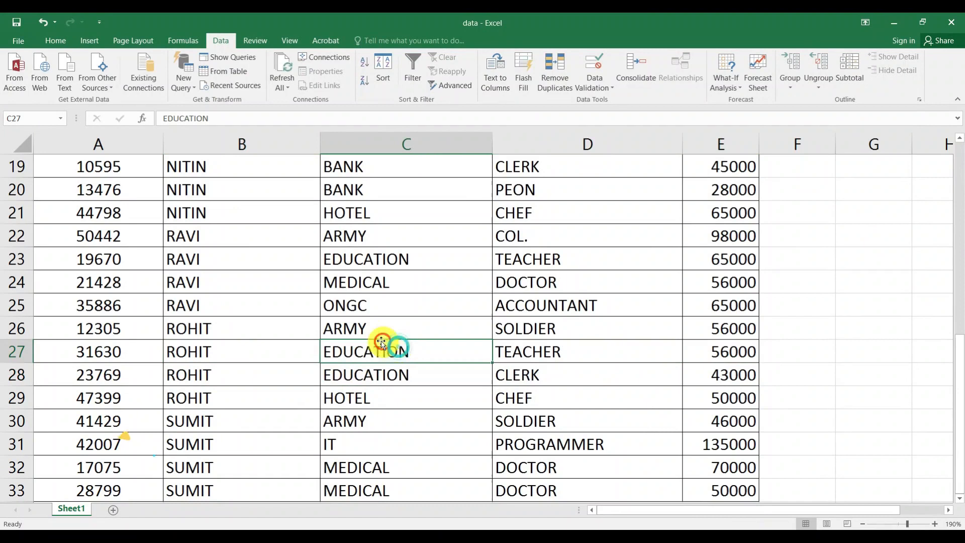
pyautogui.scroll(6, 352, 327)
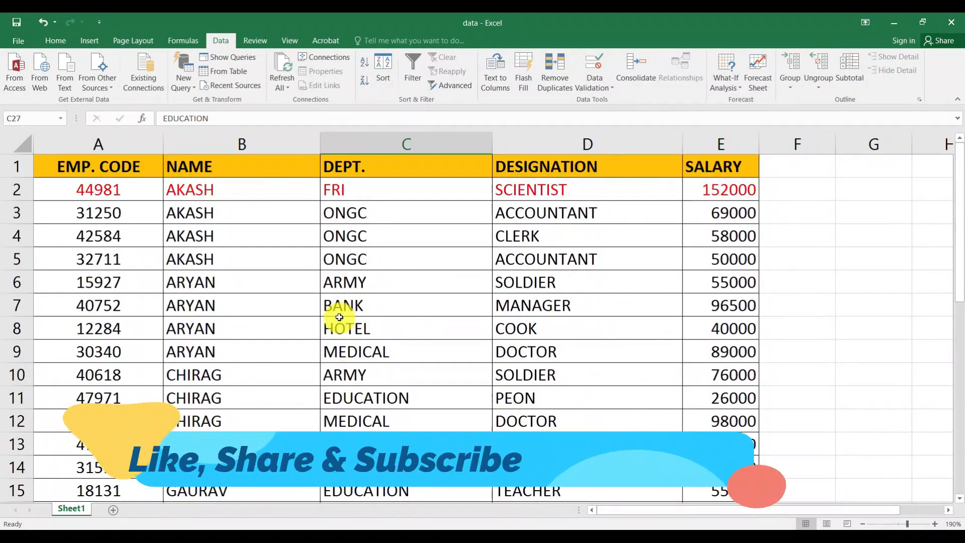